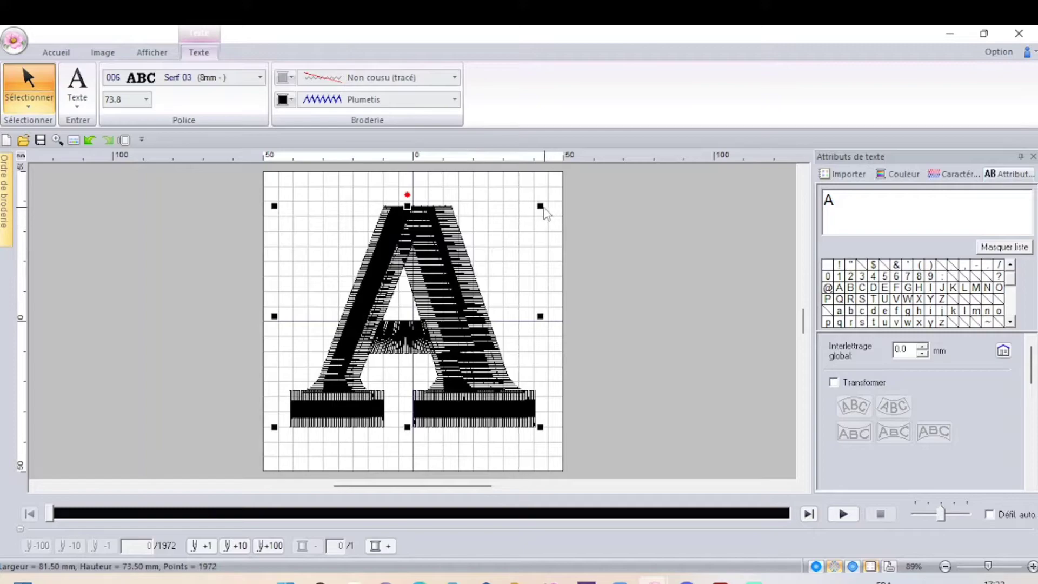
Enlarge the letter A to about 85 × 77 mm and replace it with an appliqué using a 3.5 mm covering stitch.
drag(540, 206, 551, 195)
drag(472, 290, 457, 291)
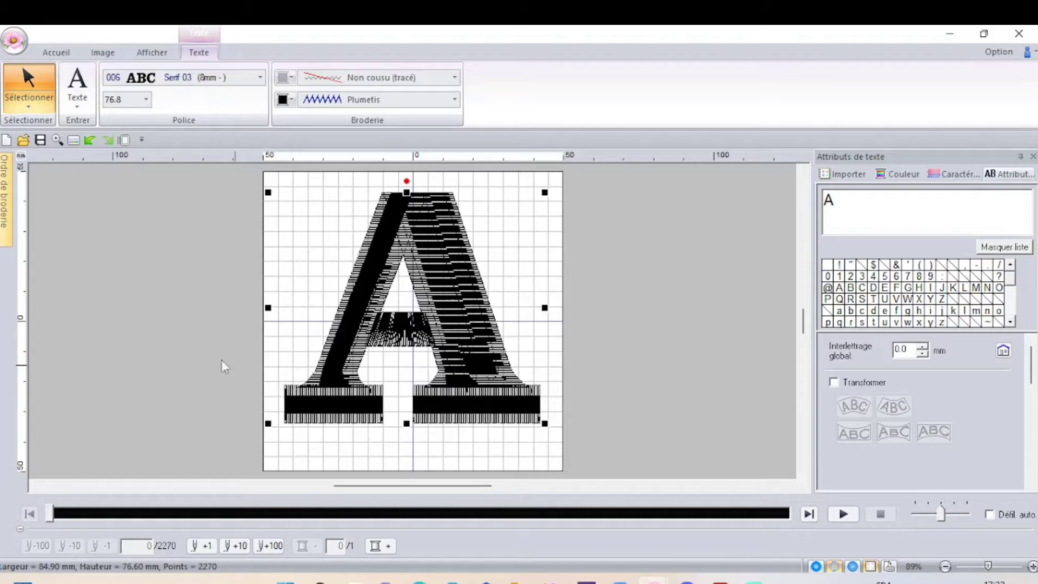
right_click(425, 282)
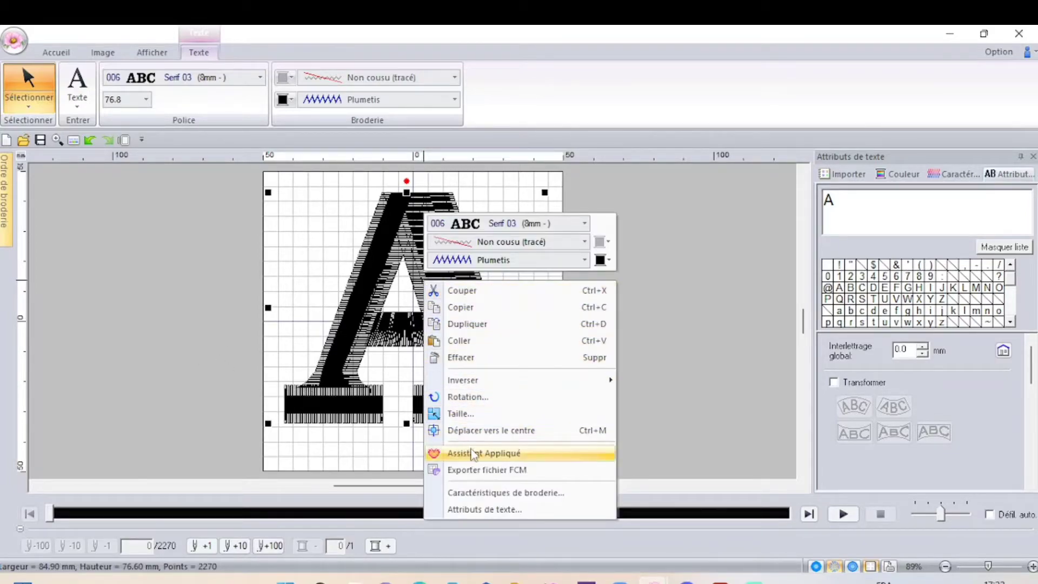
click(494, 454)
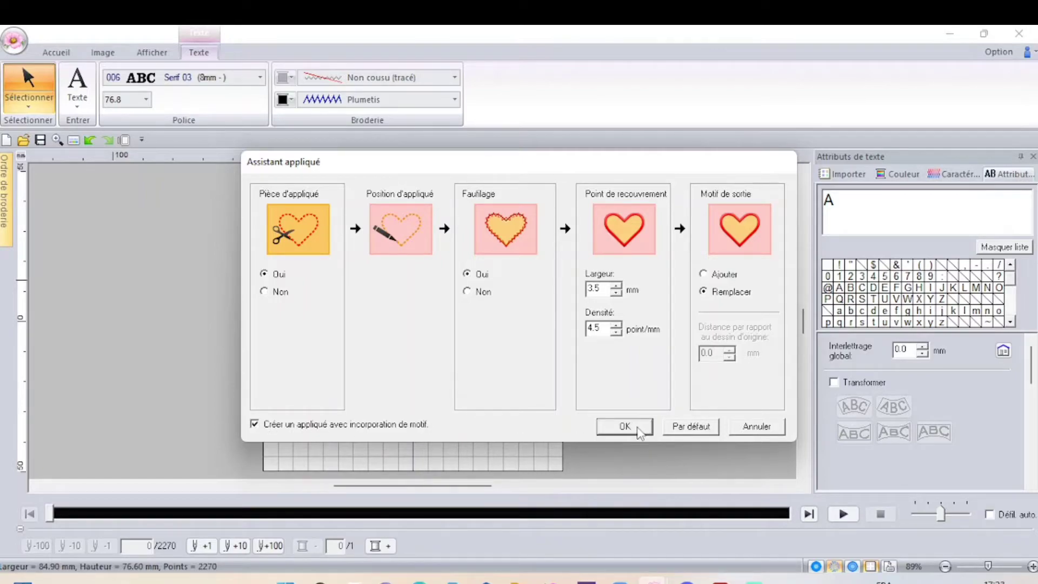
click(638, 428)
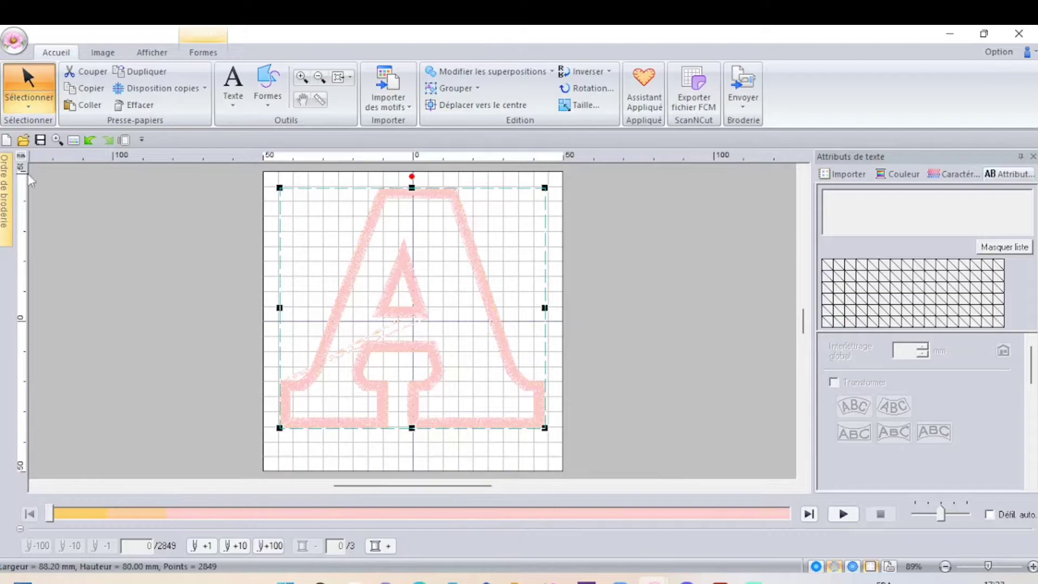
Keep the sewing order visible and delete appliqué elements 3 to 8, leaving only the first outline of the letter and its triangle.
mouse_move(6, 195)
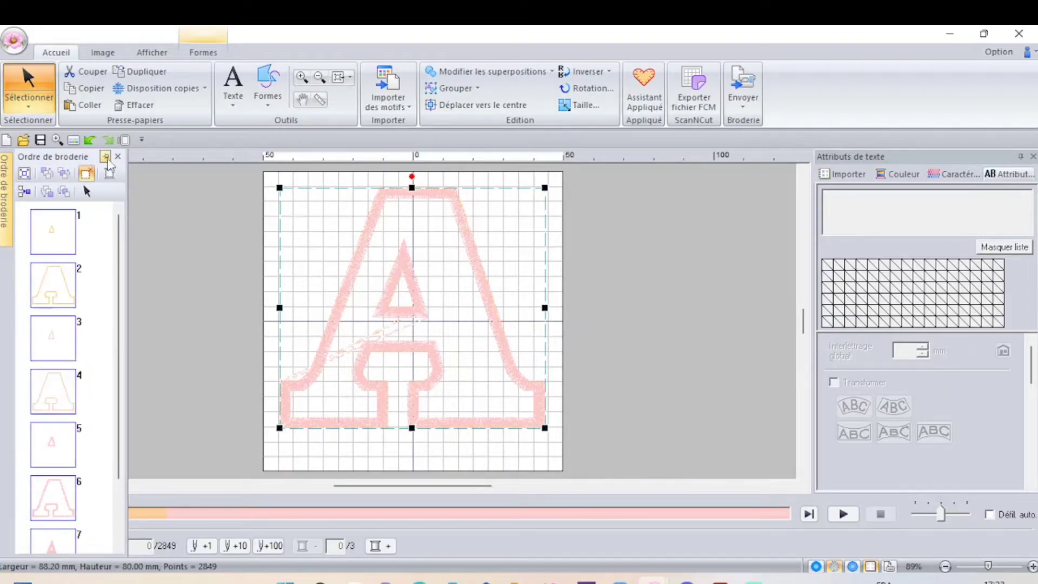
click(108, 156)
scroll(61, 364, down, 3)
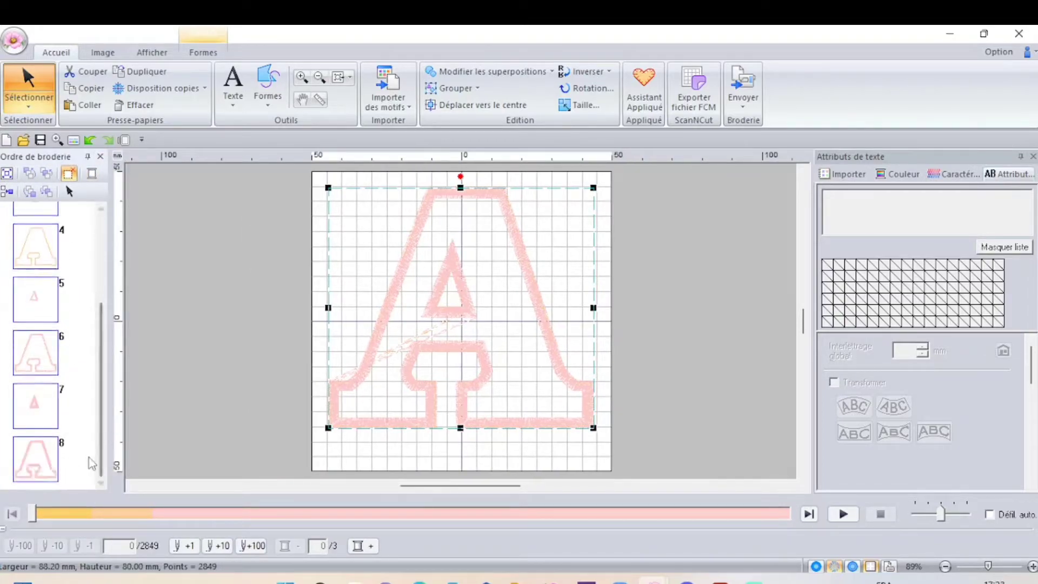
click(67, 474)
drag(68, 474, 21, 341)
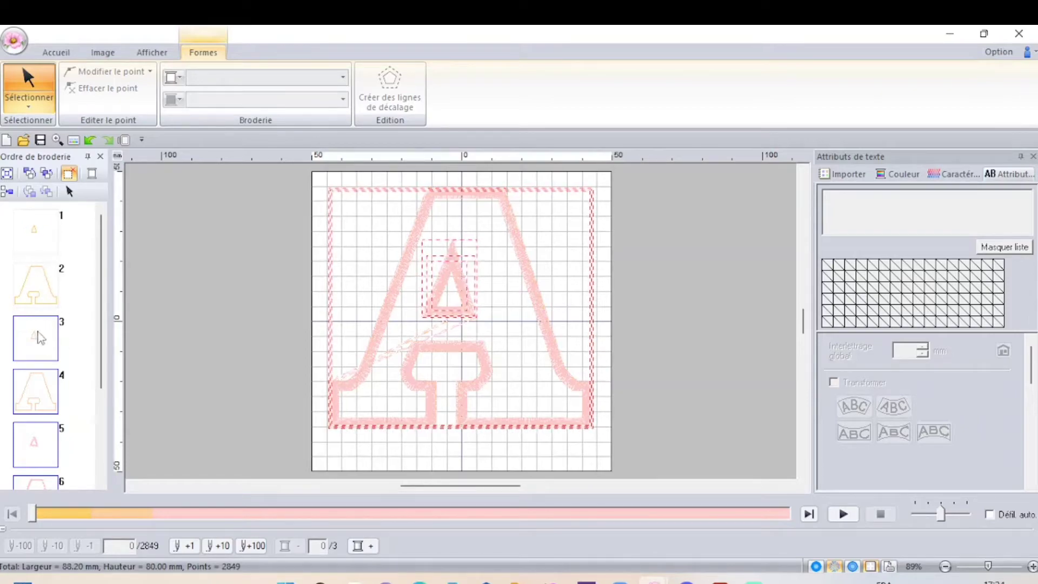
right_click(35, 339)
click(75, 347)
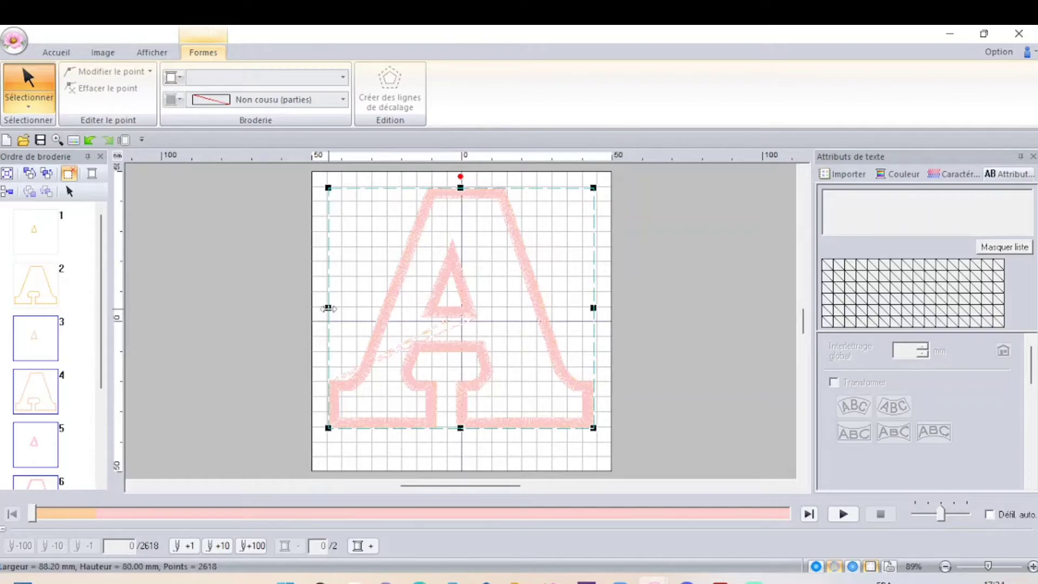
right_click(327, 309)
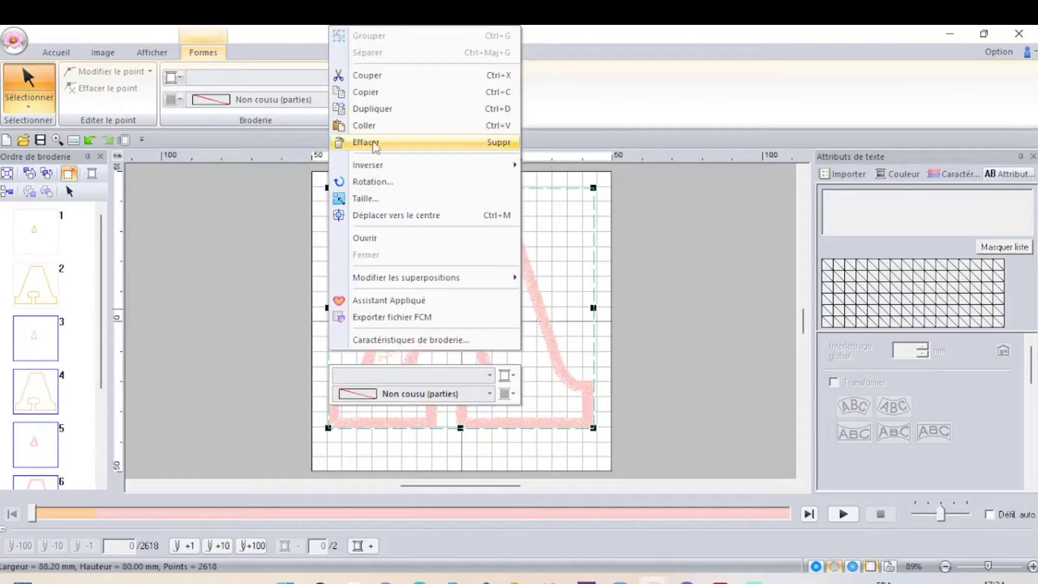
click(365, 143)
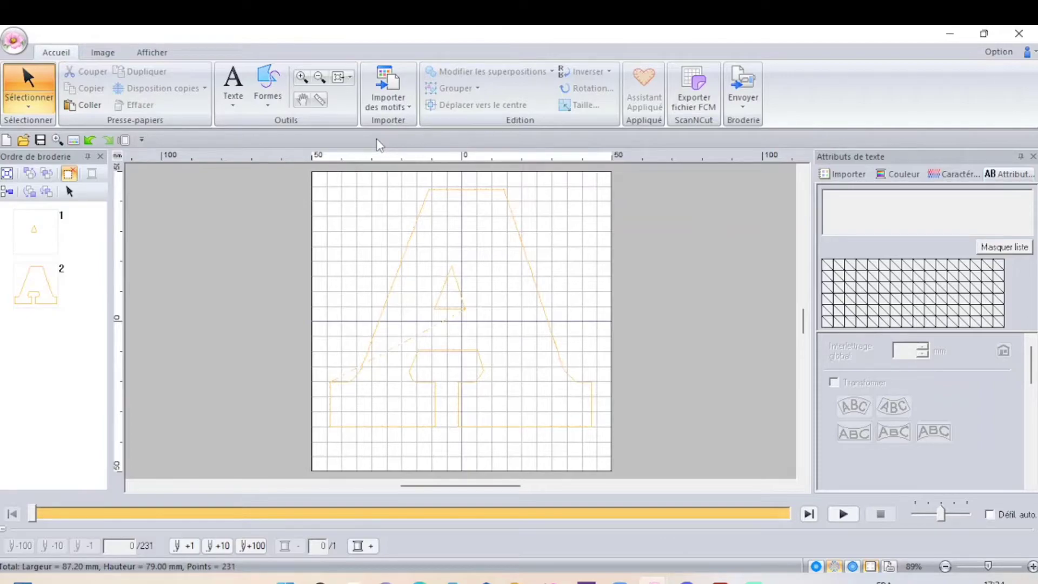
Set the interior stitch of both remaining outlines, the letter A and its inner triangle, to Plumetis.
drag(81, 308, 21, 202)
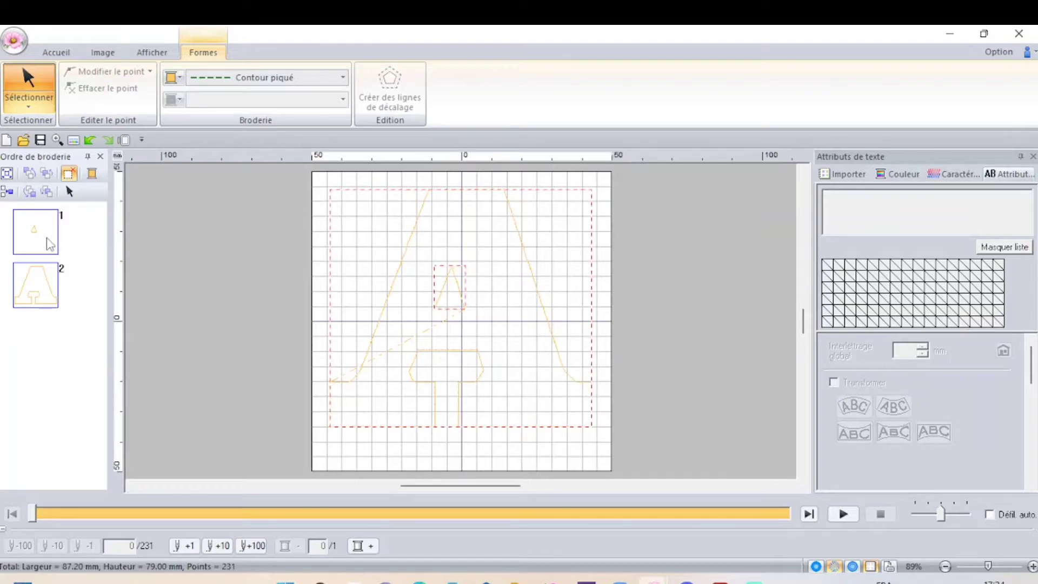
right_click(48, 239)
click(74, 248)
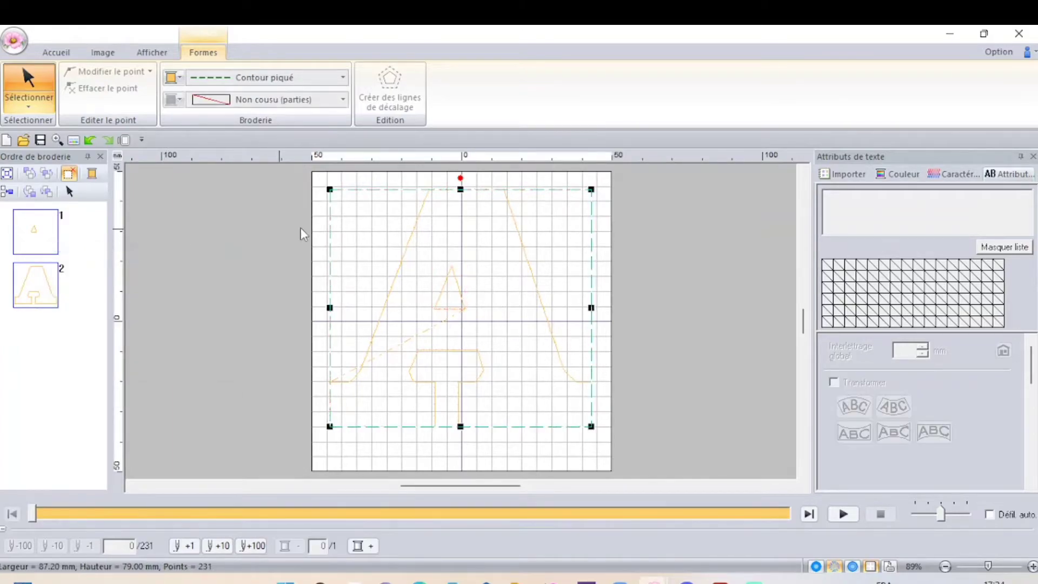
click(343, 100)
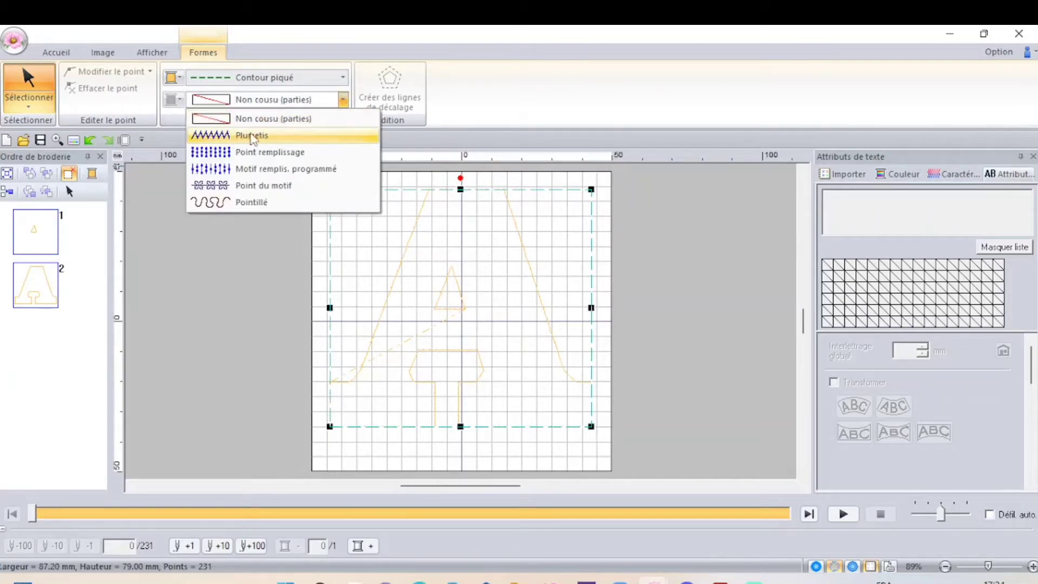
click(249, 136)
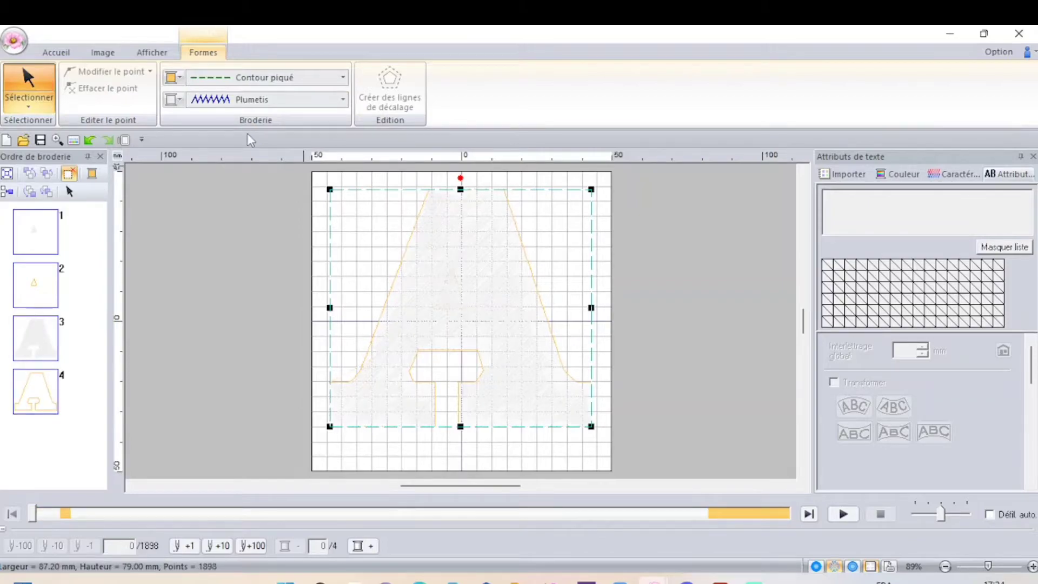
Move the inner triangle's fill and outline to the end of the sewing order, after the large letter.
click(86, 315)
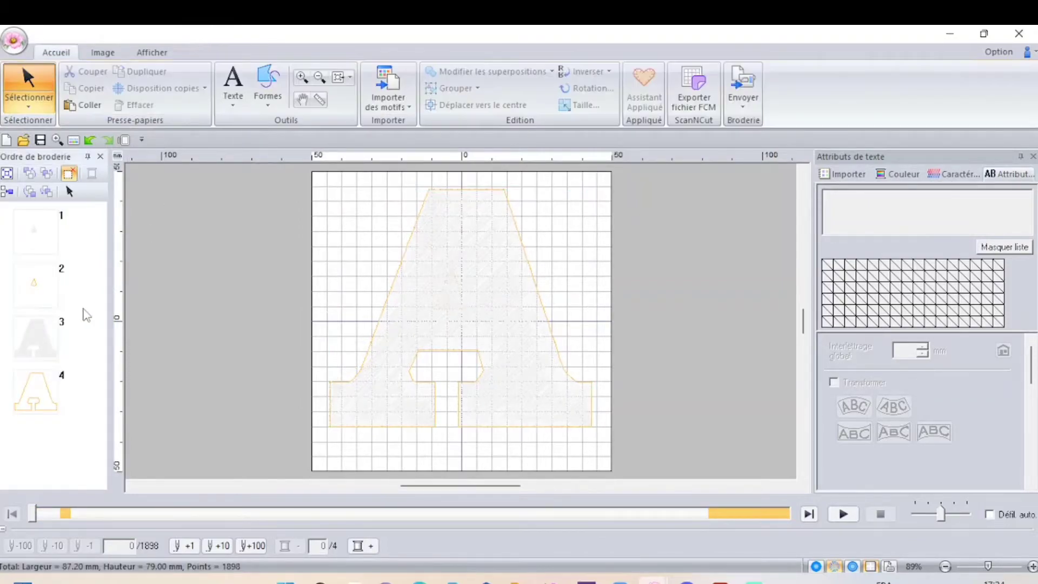
drag(77, 284, 31, 242)
click(37, 285)
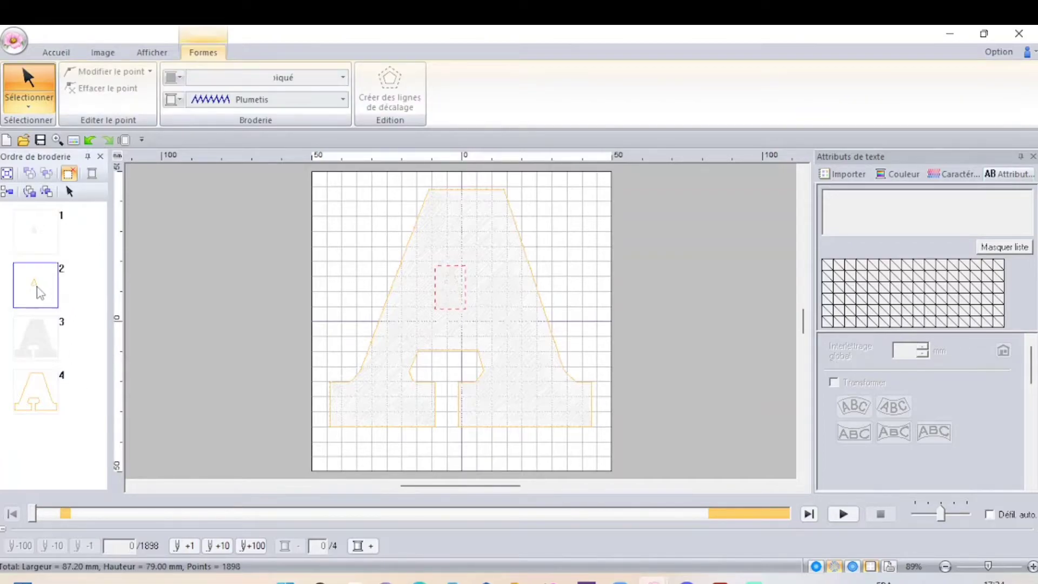
ctrl+click(33, 230)
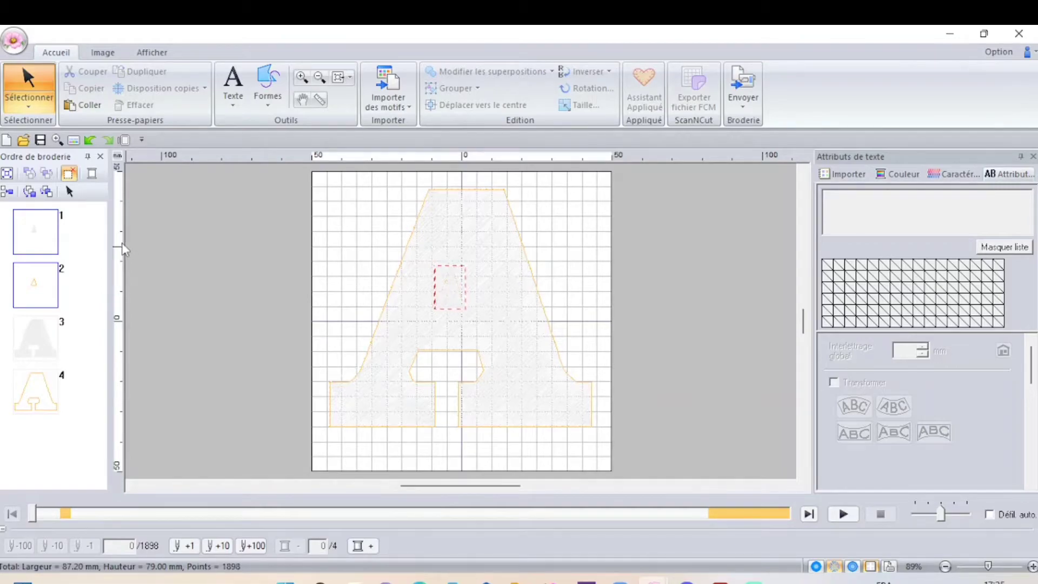
drag(39, 290, 80, 434)
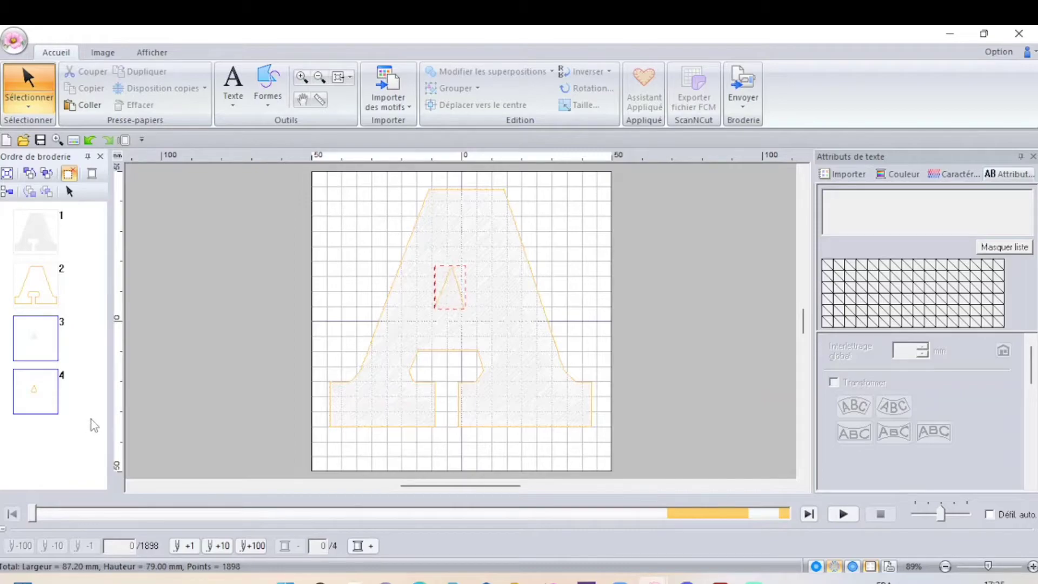
click(92, 354)
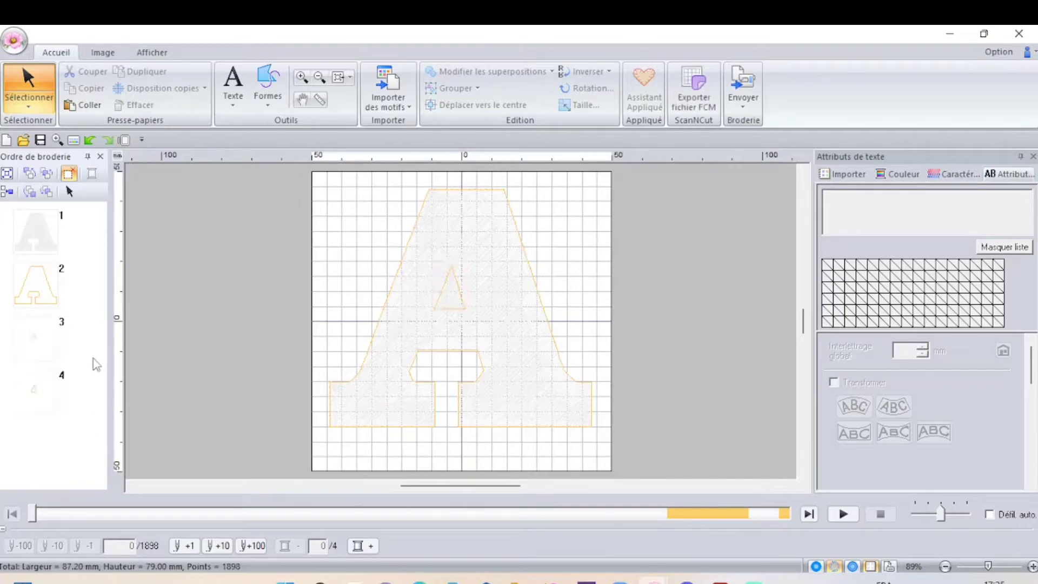
Select all four elements of the letter and apply Supprimer la superposition to remove the overlap under the triangle.
drag(93, 382, 22, 218)
right_click(44, 251)
click(76, 255)
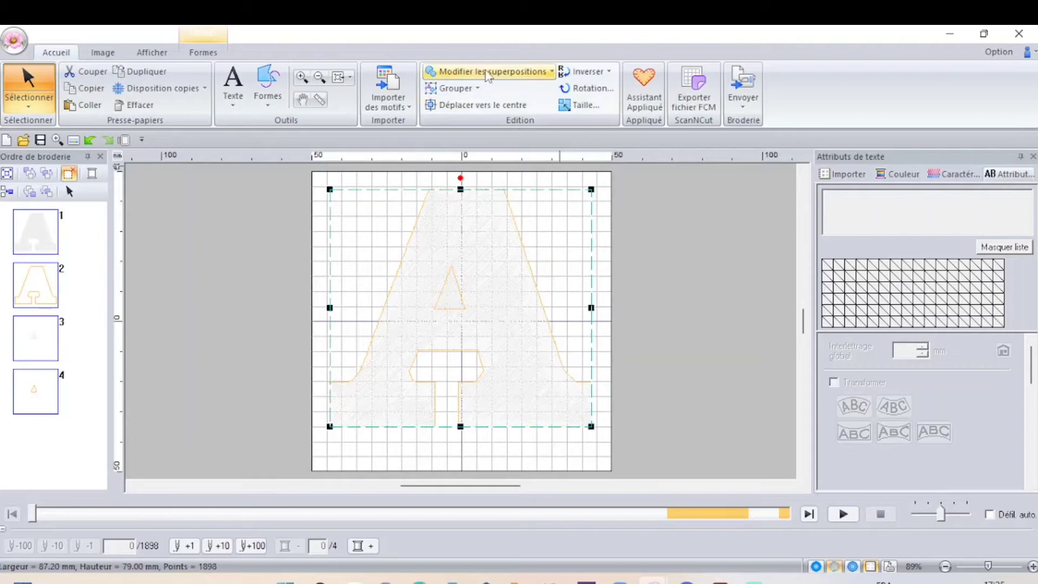
click(502, 76)
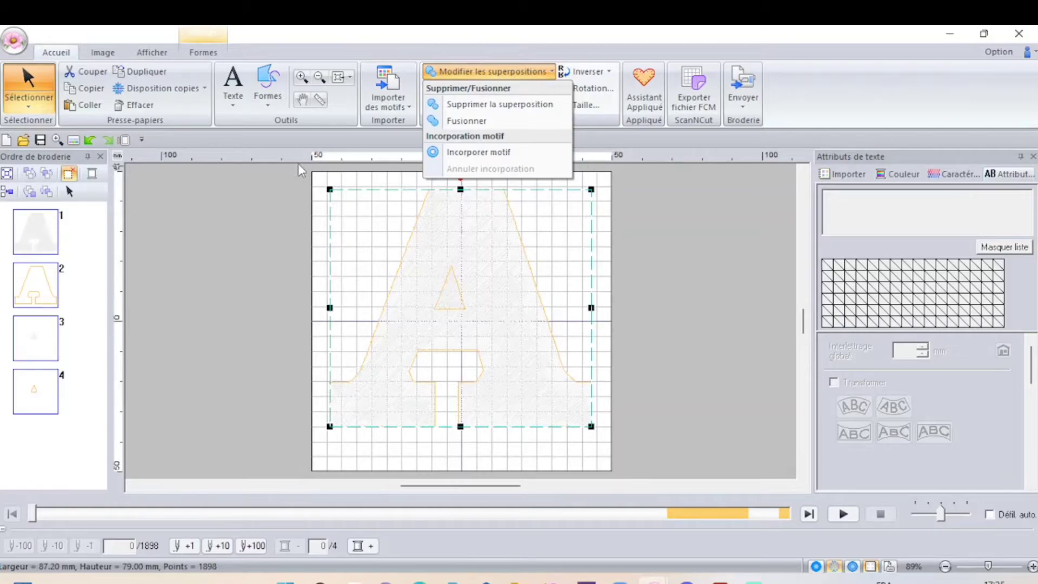
click(488, 112)
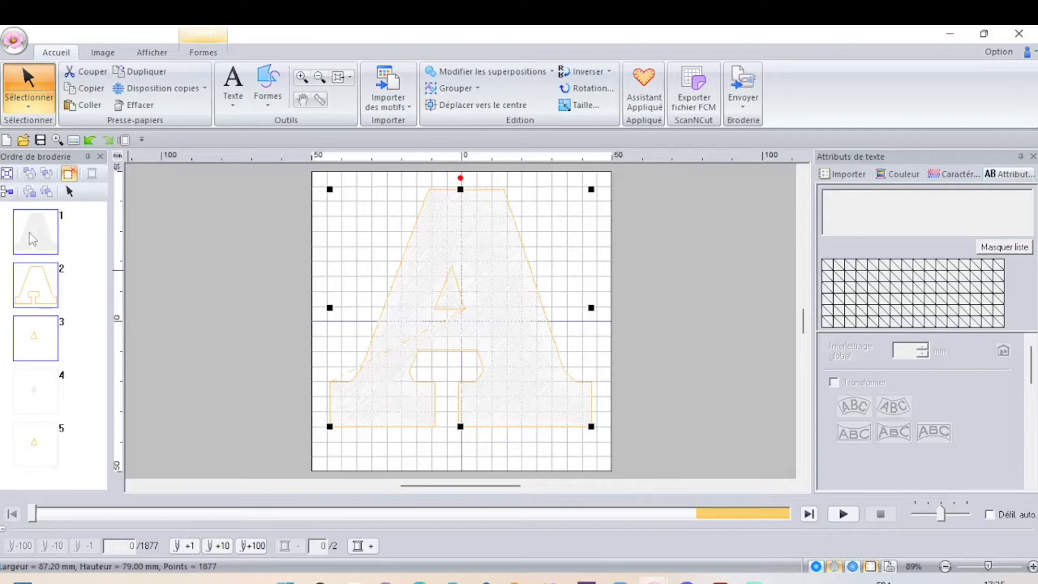
Select elements 2 to 5 in the sewing order and set their outline stitch to Non cousu (tracé).
click(39, 434)
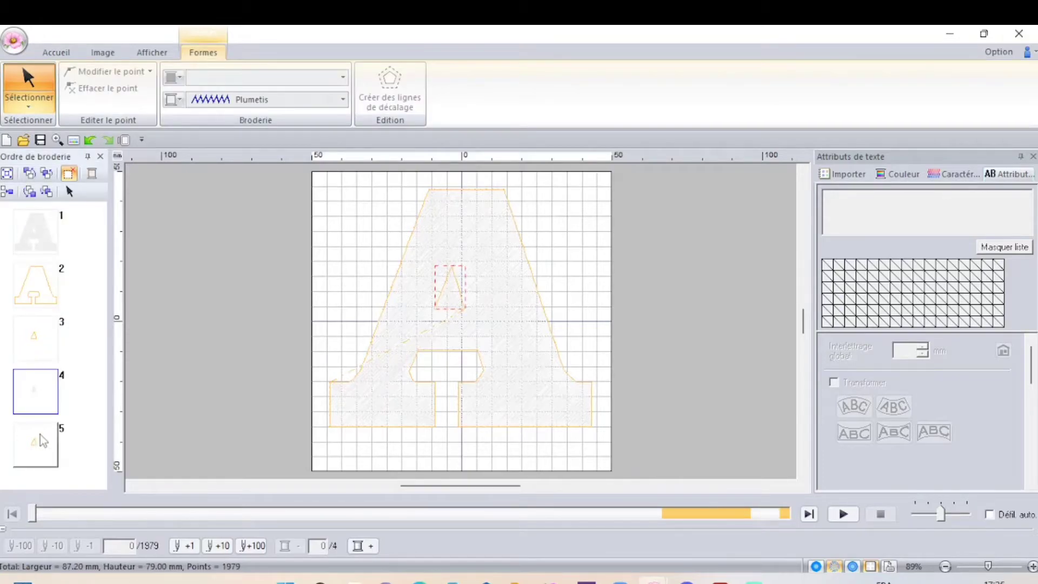
ctrl+click(26, 380)
ctrl+click(35, 337)
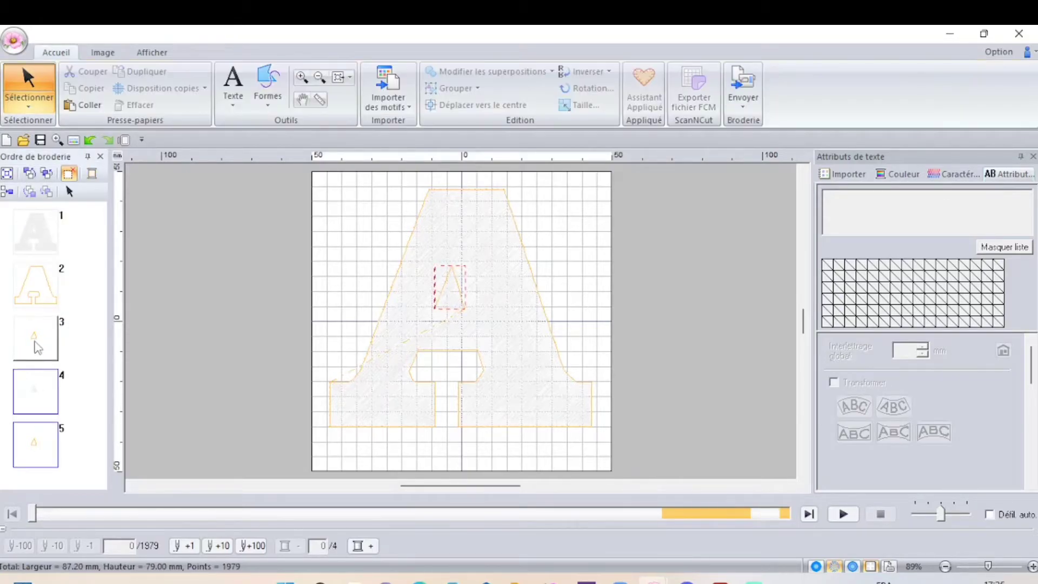
ctrl+click(43, 292)
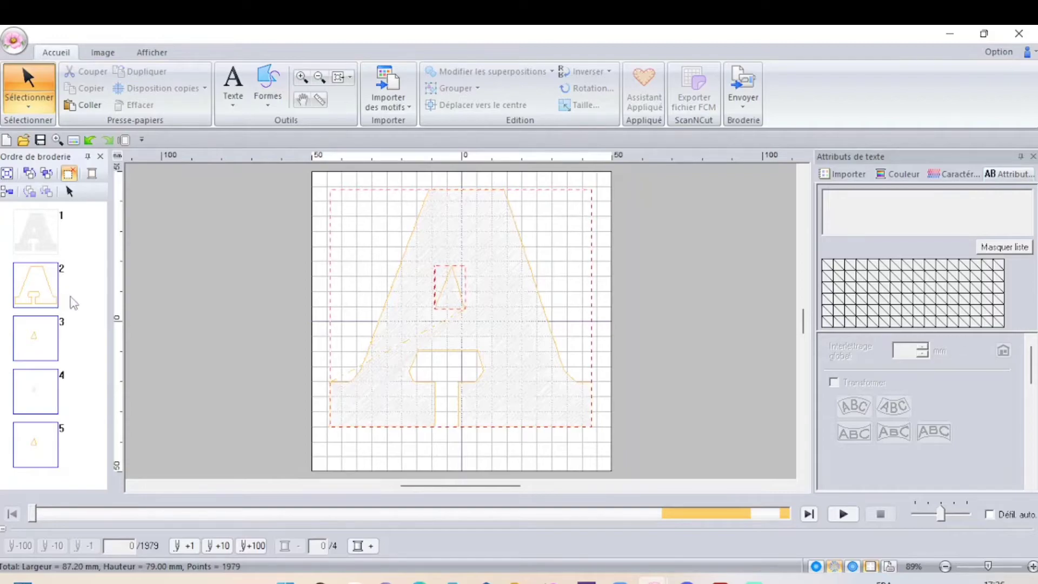
right_click(53, 298)
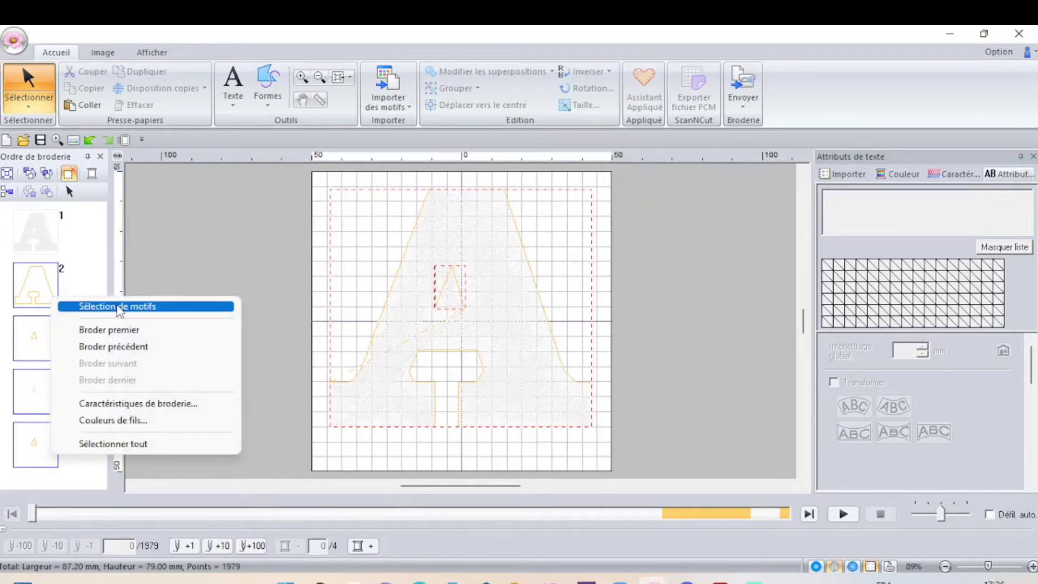
click(88, 309)
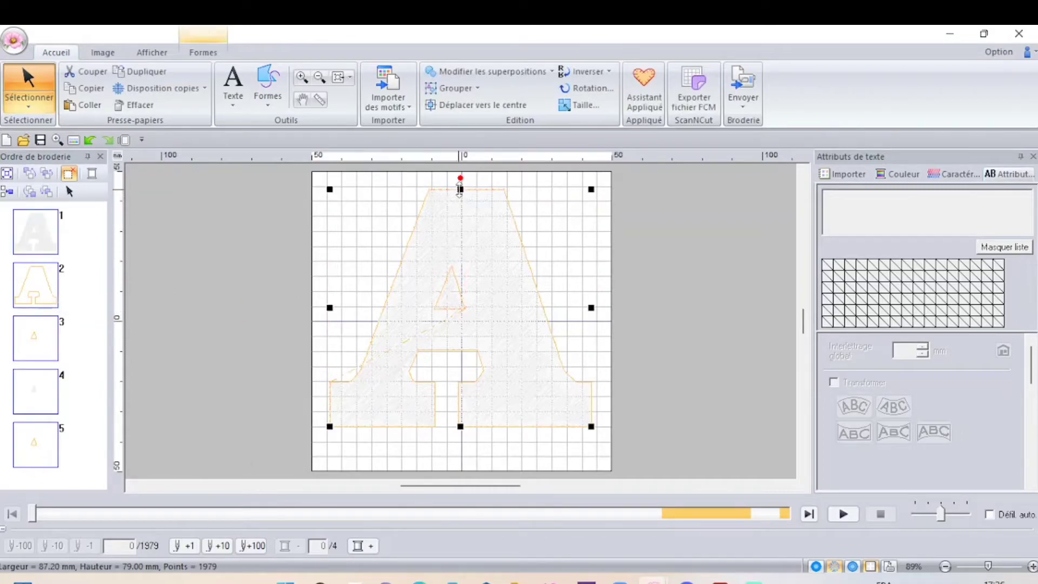
click(203, 52)
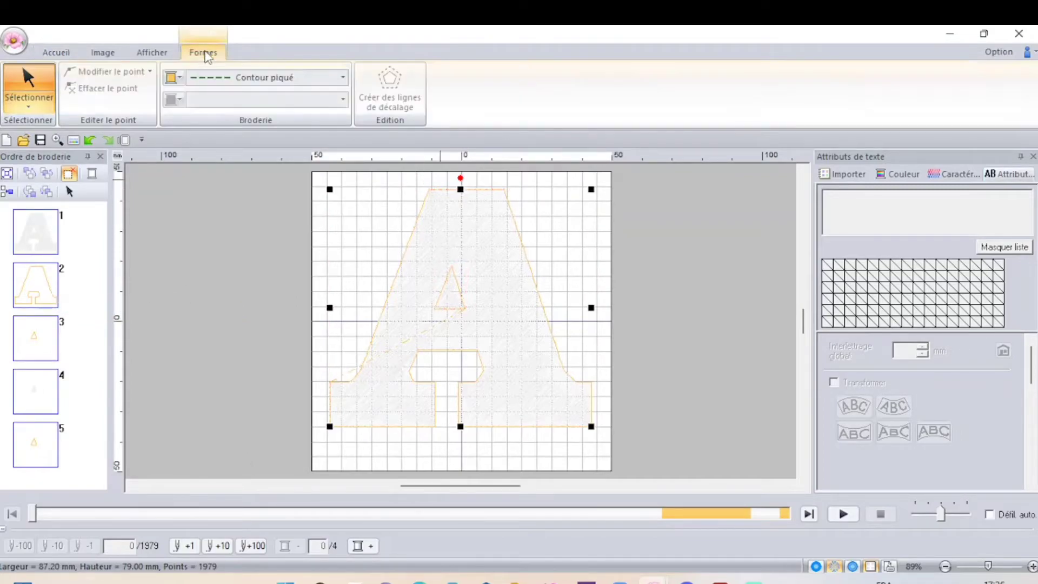
click(342, 78)
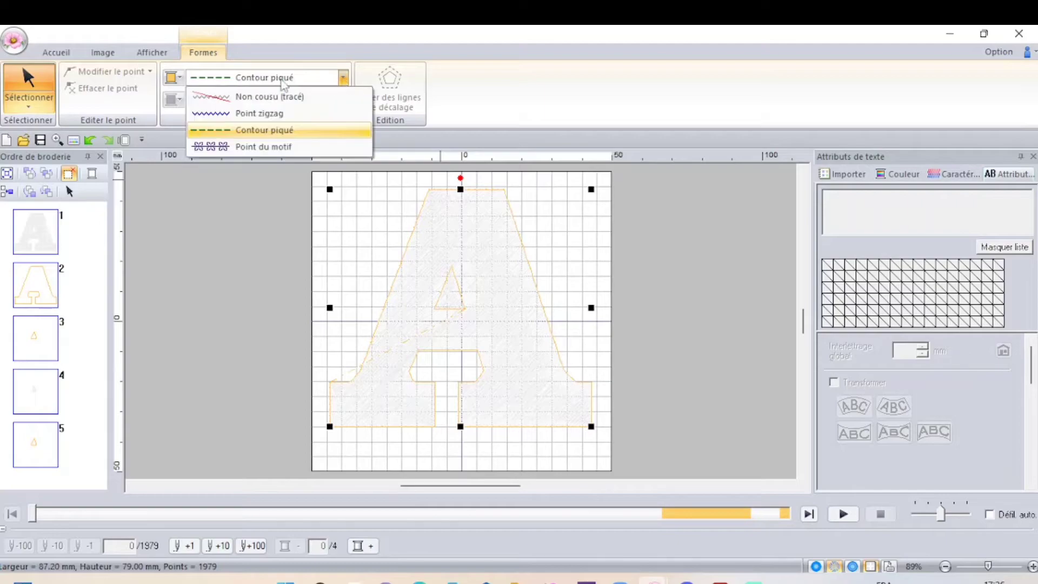
click(273, 97)
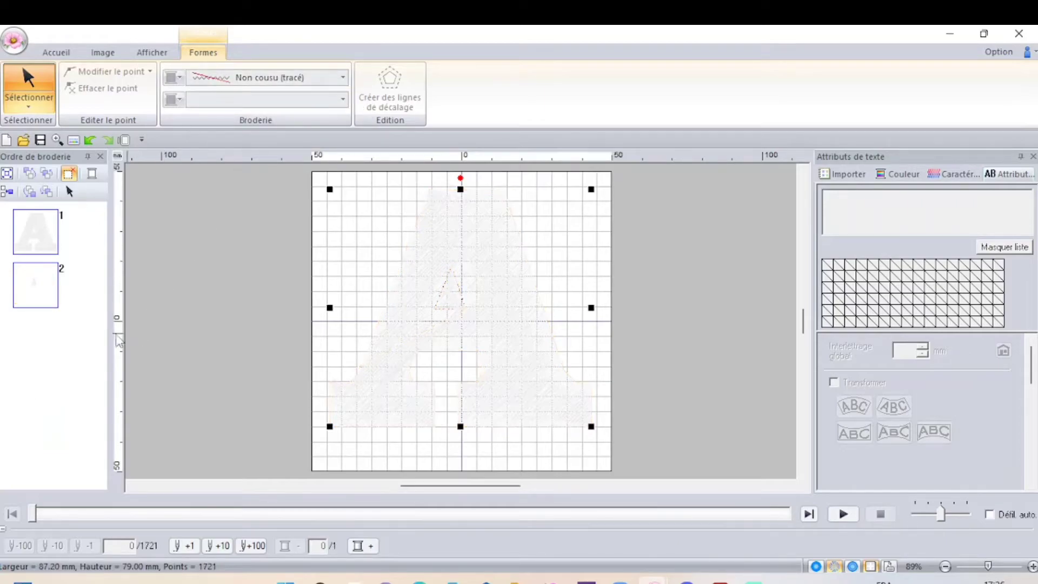
Set the fill of the inner triangle, element 2, to Non cousu (parties).
click(89, 320)
click(57, 292)
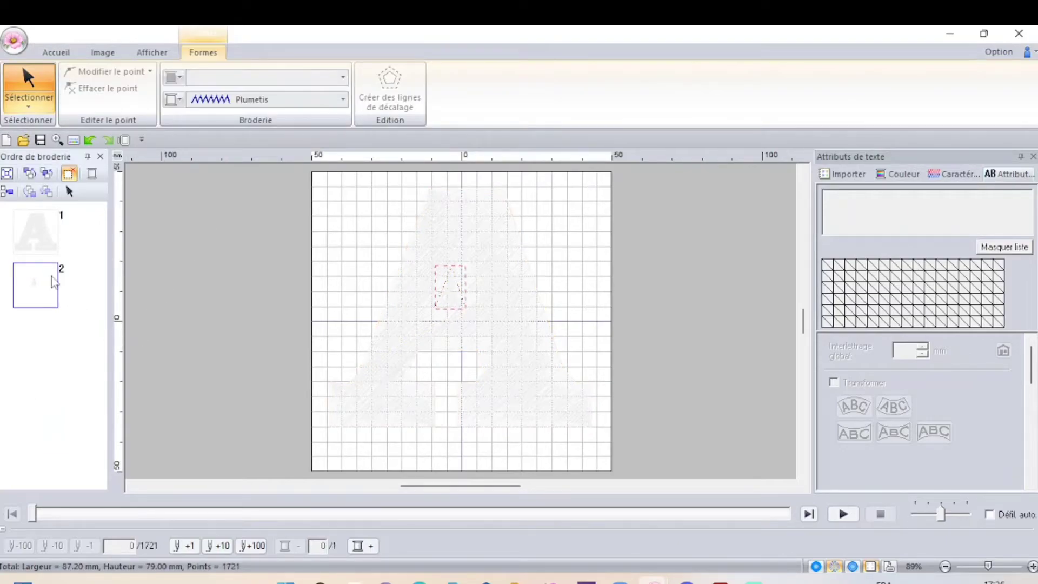
right_click(38, 286)
click(343, 100)
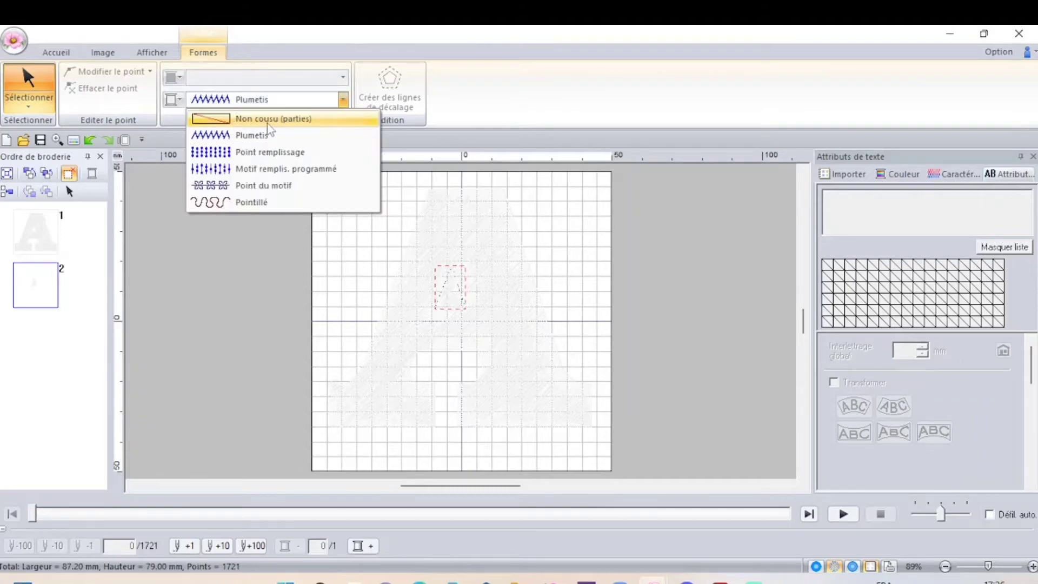
click(268, 120)
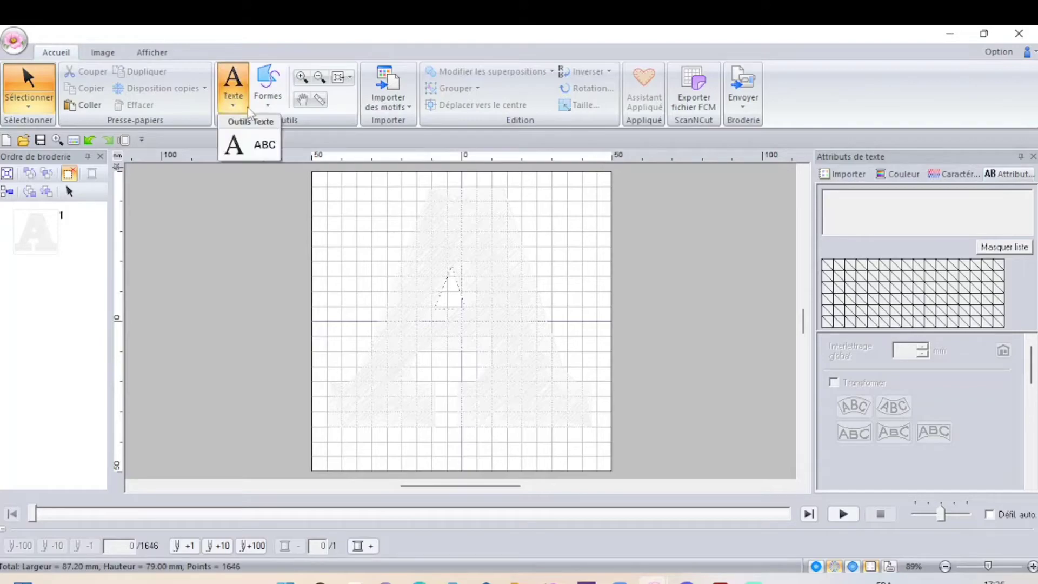
Select the letter A shape and change its Plumetis fill colour to red.
click(463, 250)
right_click(461, 245)
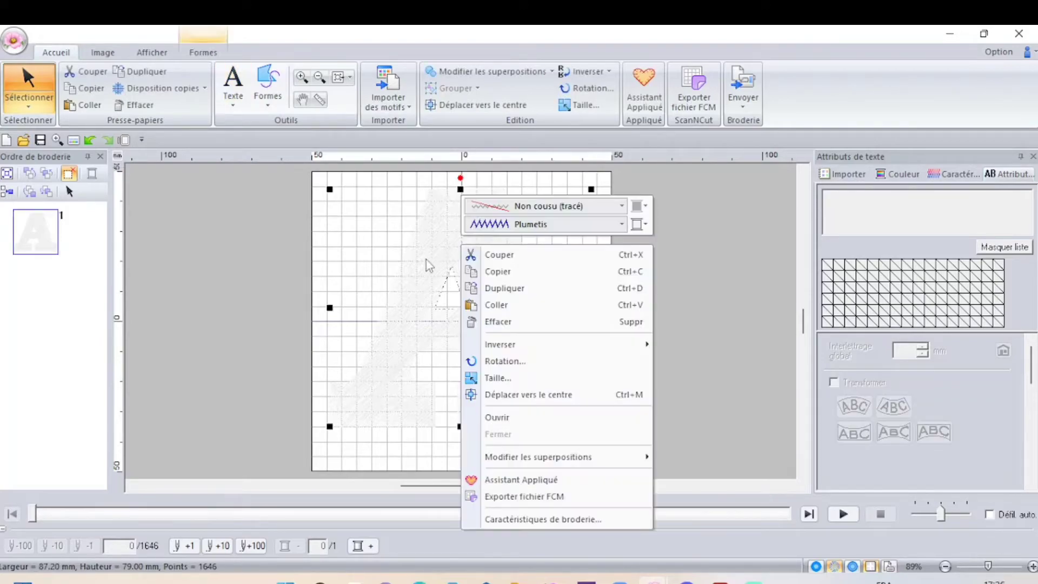
click(638, 224)
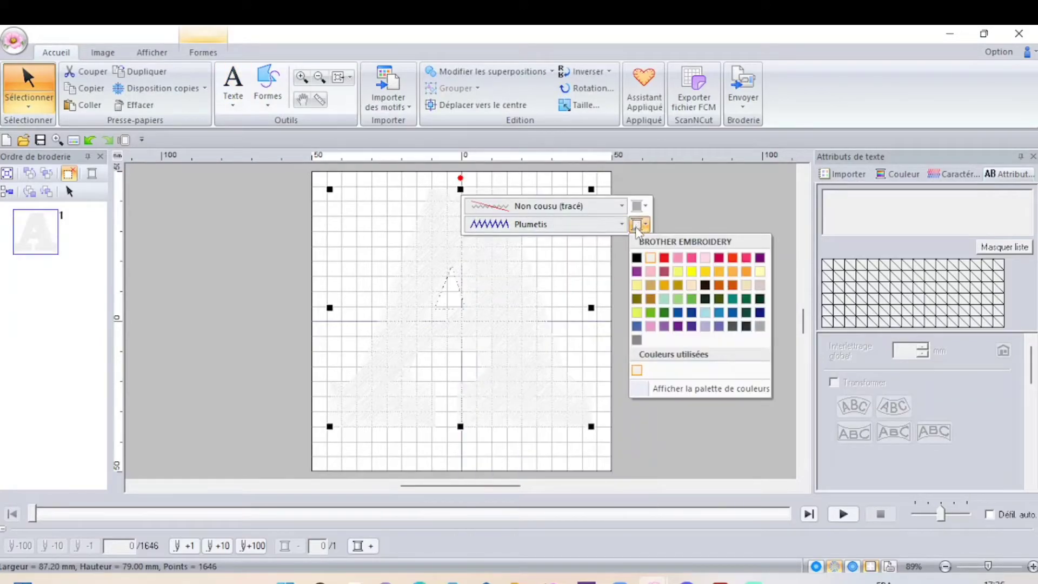
click(664, 258)
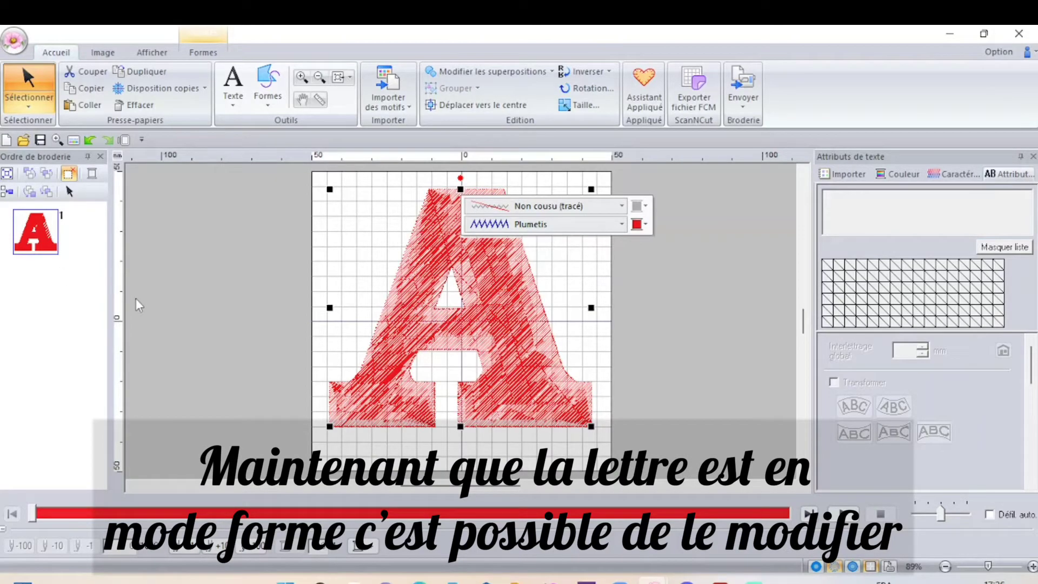
Draw a rectangle about 80 × 16 mm across the middle of the letter, just below the inner triangle.
click(270, 96)
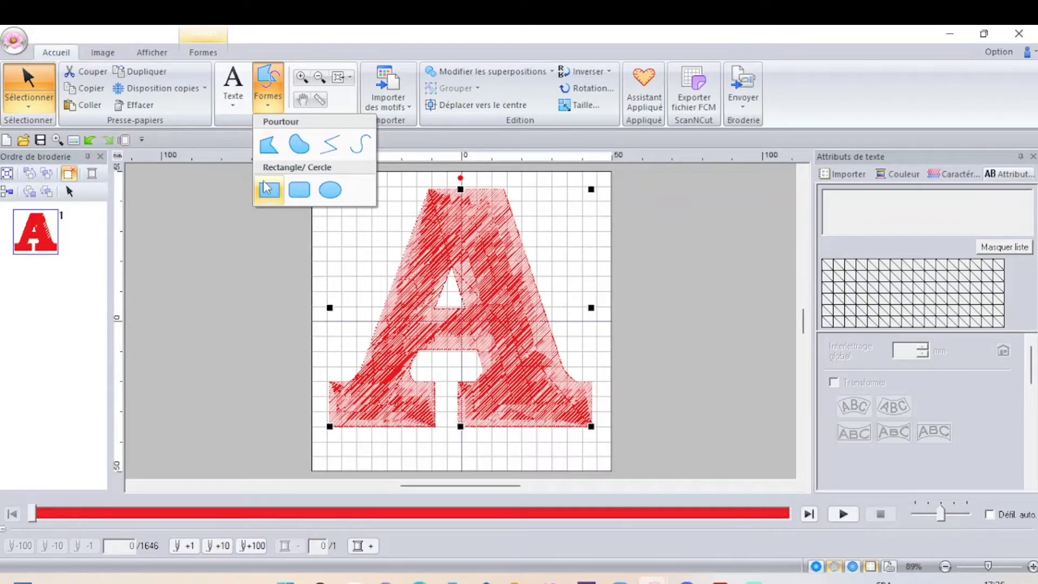
click(269, 191)
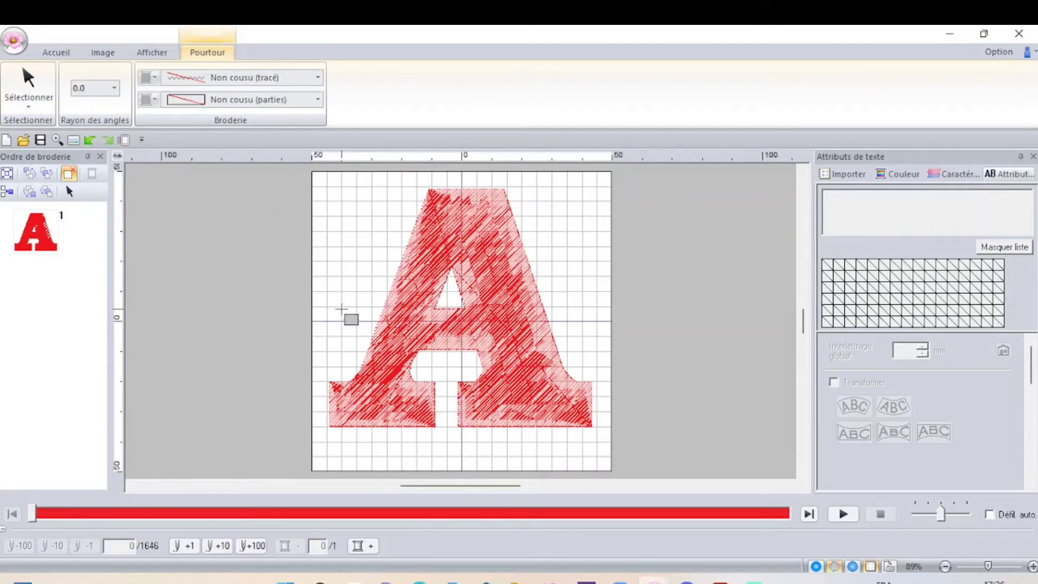
mouse_move(341, 306)
mouse_down()
mouse_move(344, 353)
mouse_move(582, 354)
mouse_up()
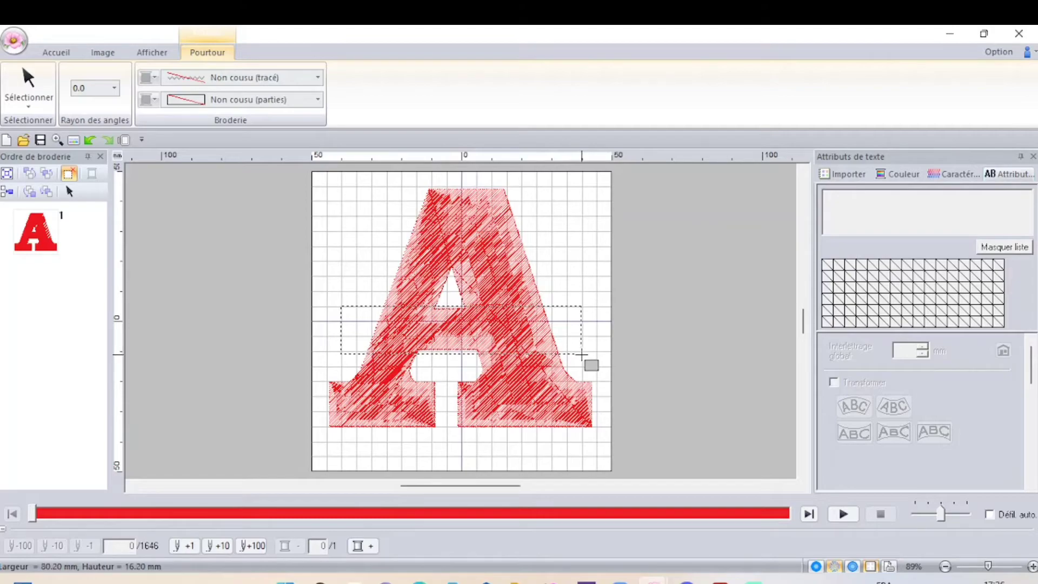
click(582, 355)
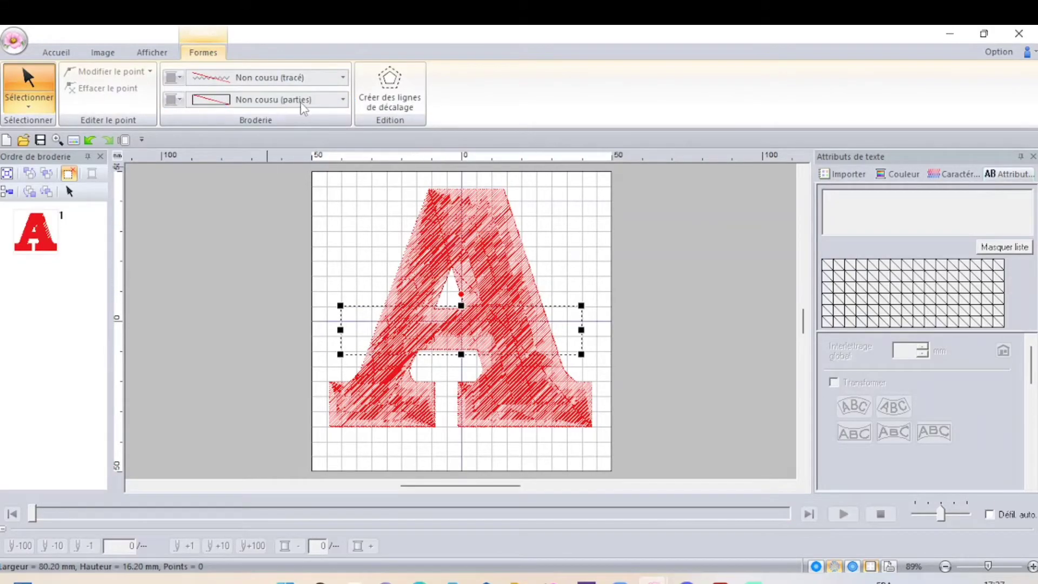
Set the rectangle's fill stitch to Plumetis and shift the rectangle slightly left and down over the letter's crossbar.
click(343, 100)
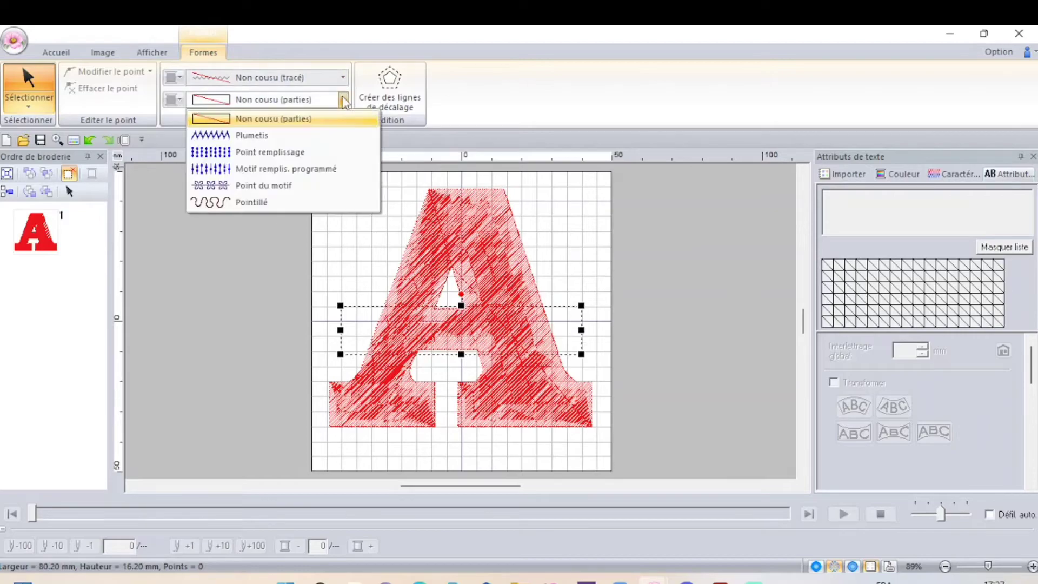
click(256, 136)
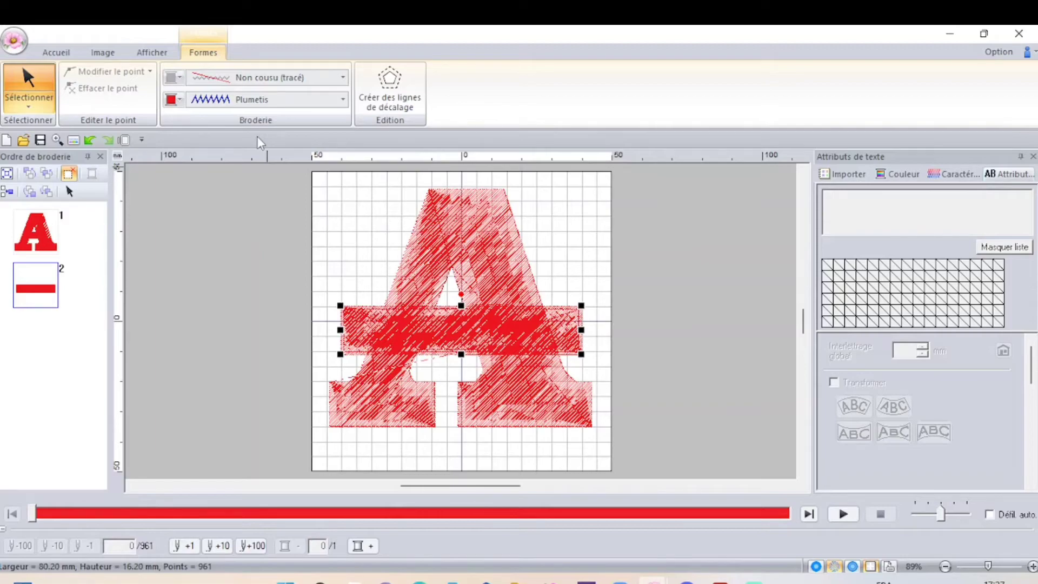
click(218, 260)
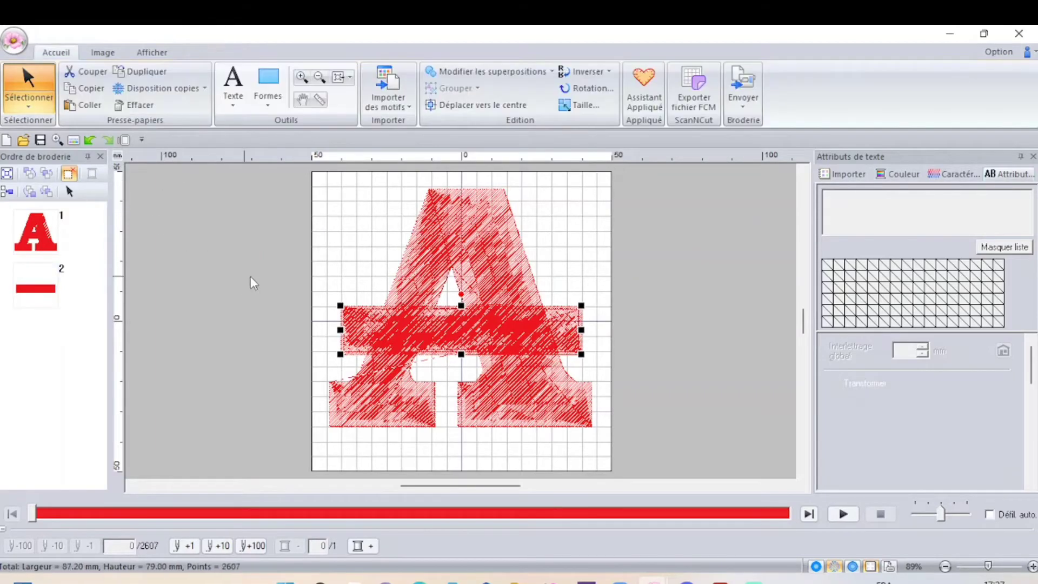
click(463, 326)
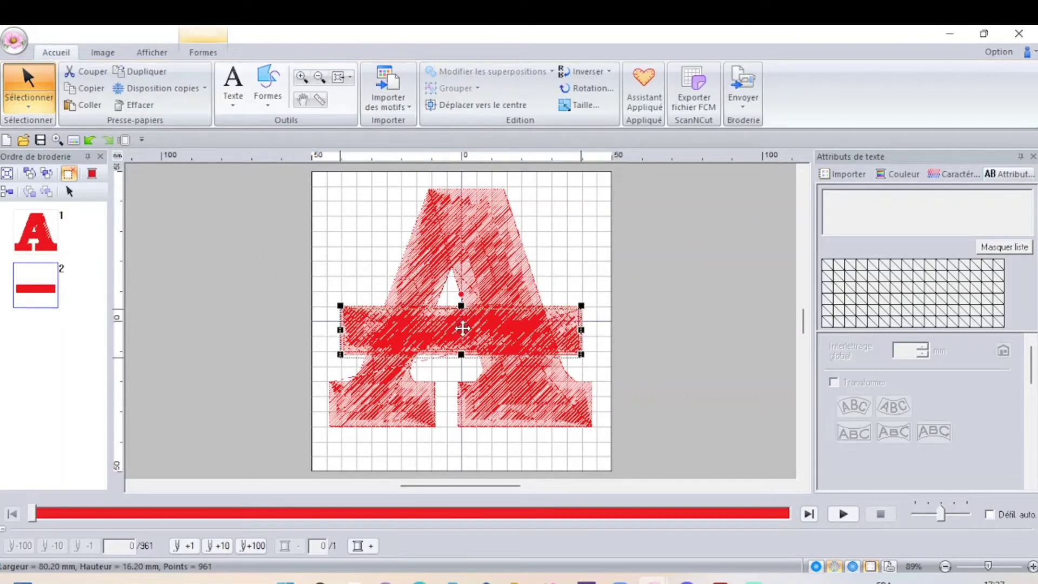
drag(462, 309, 452, 324)
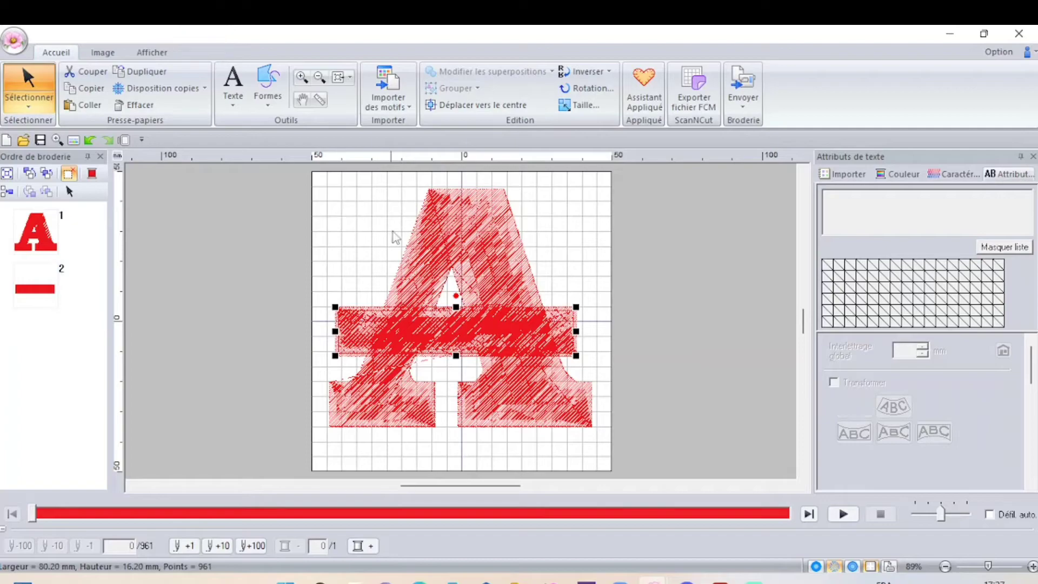
Select the letter and the rectangle together and apply Supprimer la superposition to cut the band out of the letter.
click(535, 422)
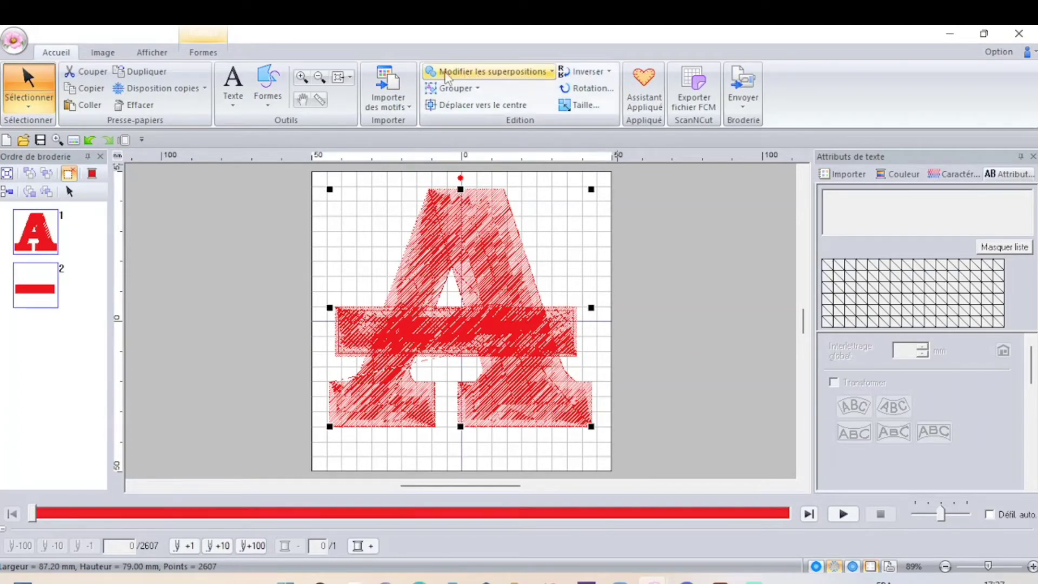
click(505, 82)
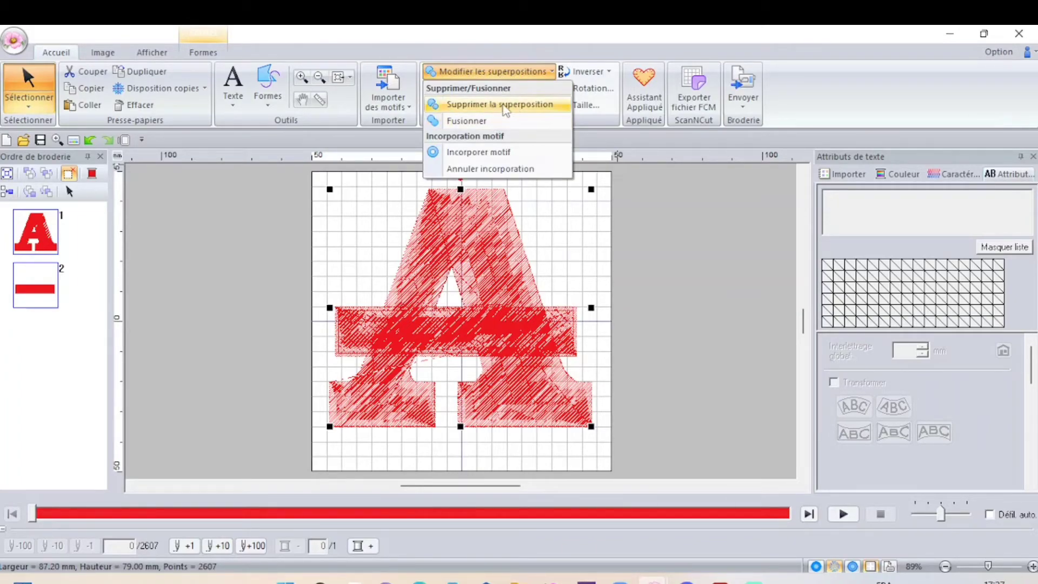
click(526, 105)
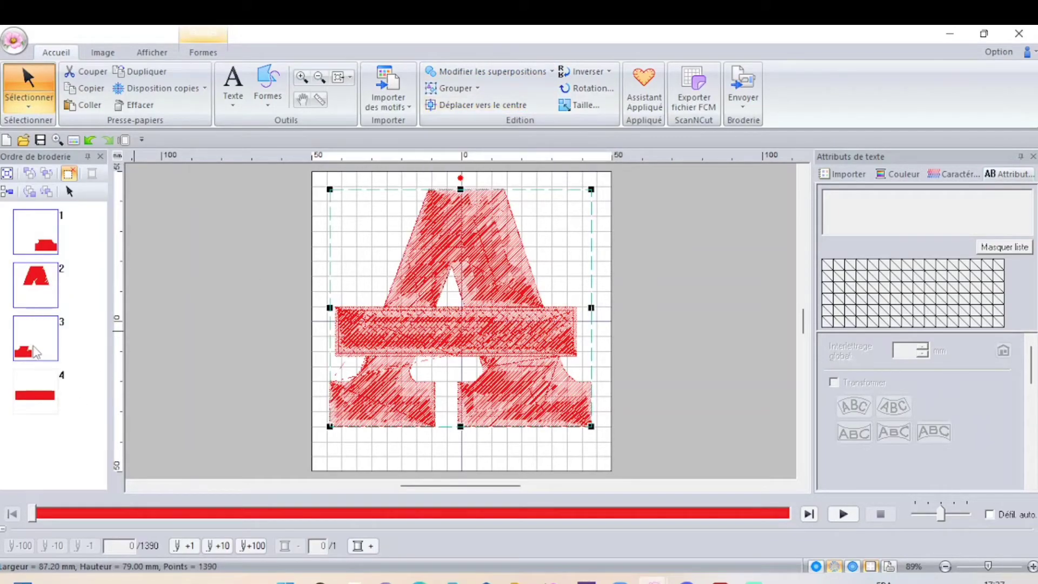
click(603, 299)
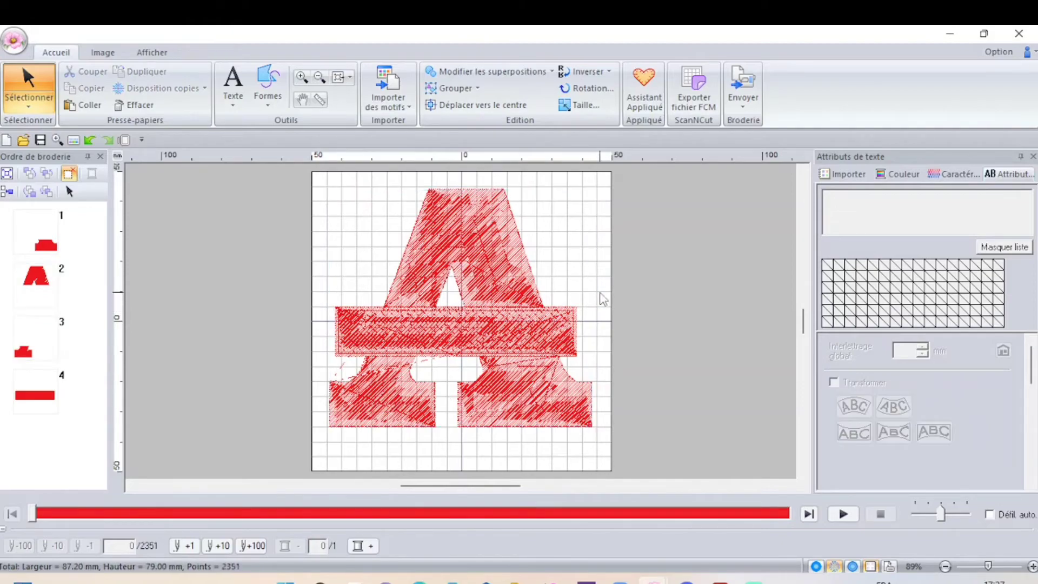
Move the red rectangle out of the letter to the right, leaving an open gap between the upper and lower pieces.
click(517, 332)
drag(681, 331, 726, 351)
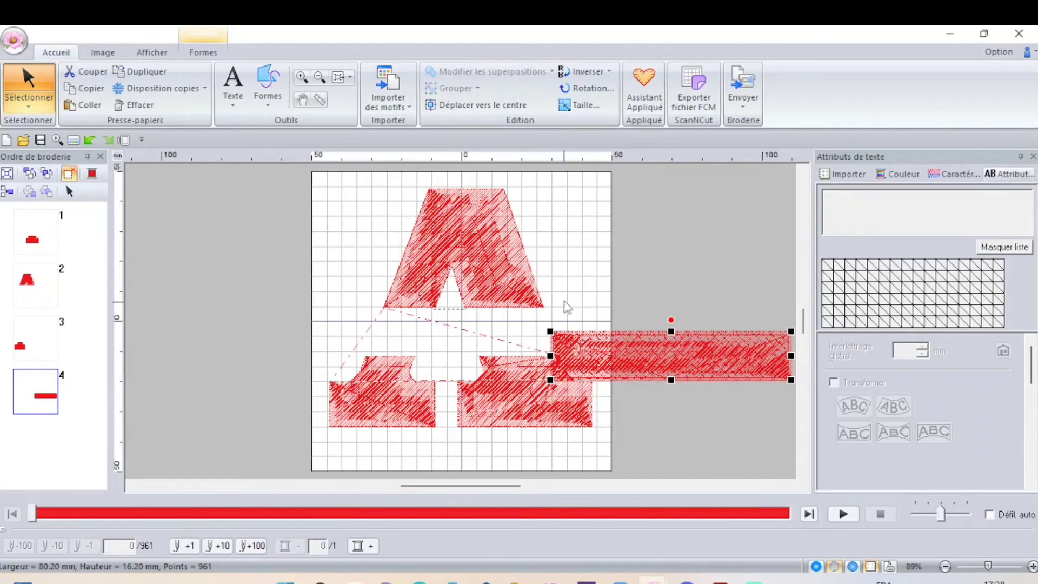
drag(626, 366, 654, 346)
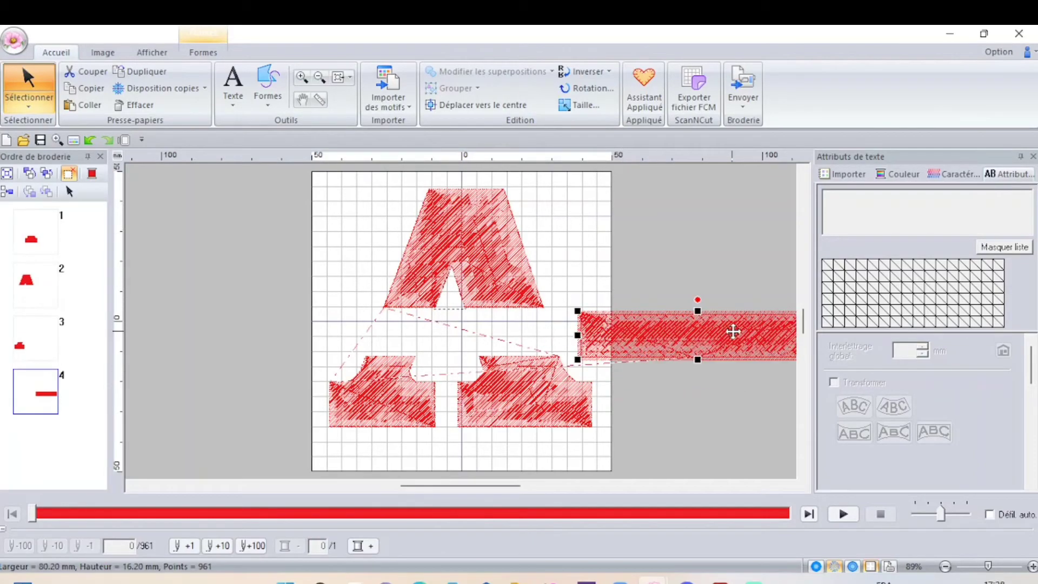
Convert the three letter pieces to appliqué with the Assistant Appliqué, accepting the proposed settings with Remplacer as the output option.
click(475, 251)
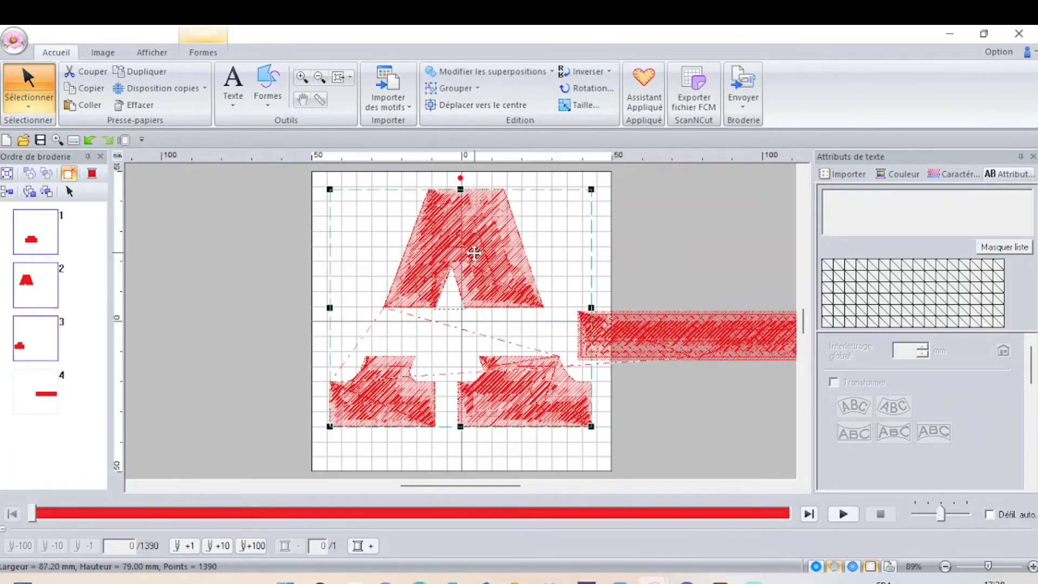
click(646, 104)
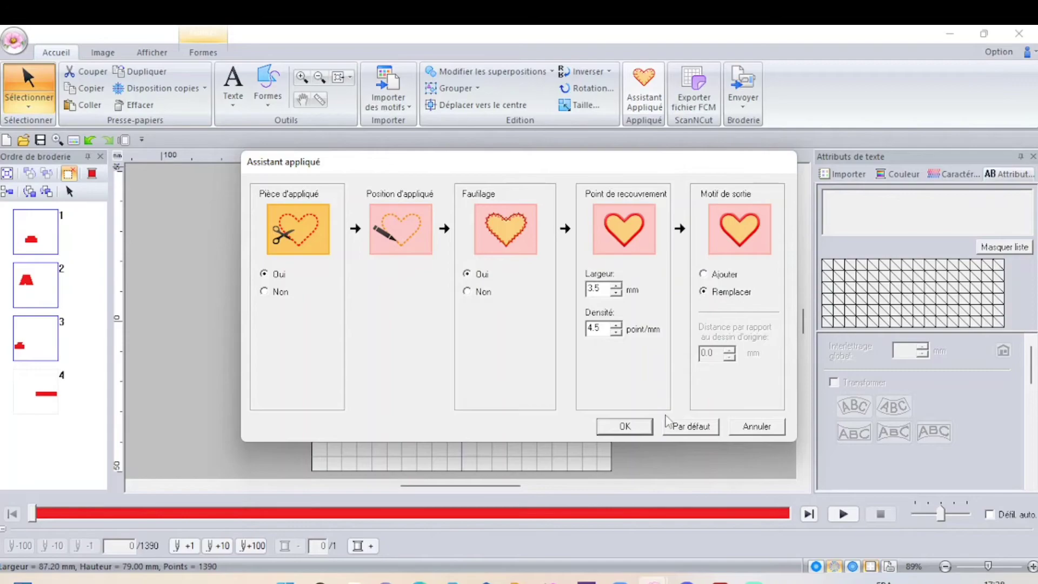
click(646, 428)
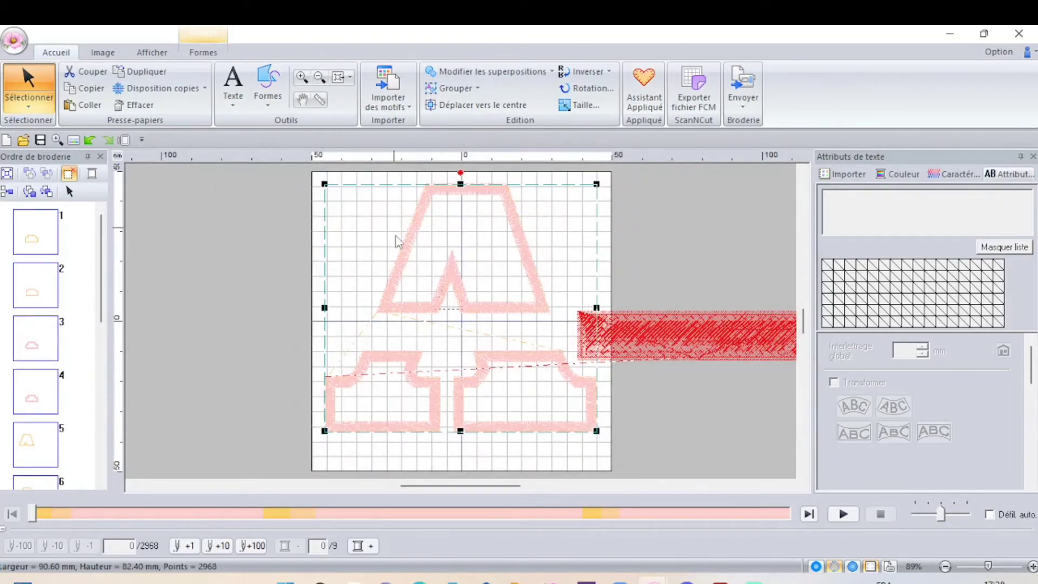
click(549, 442)
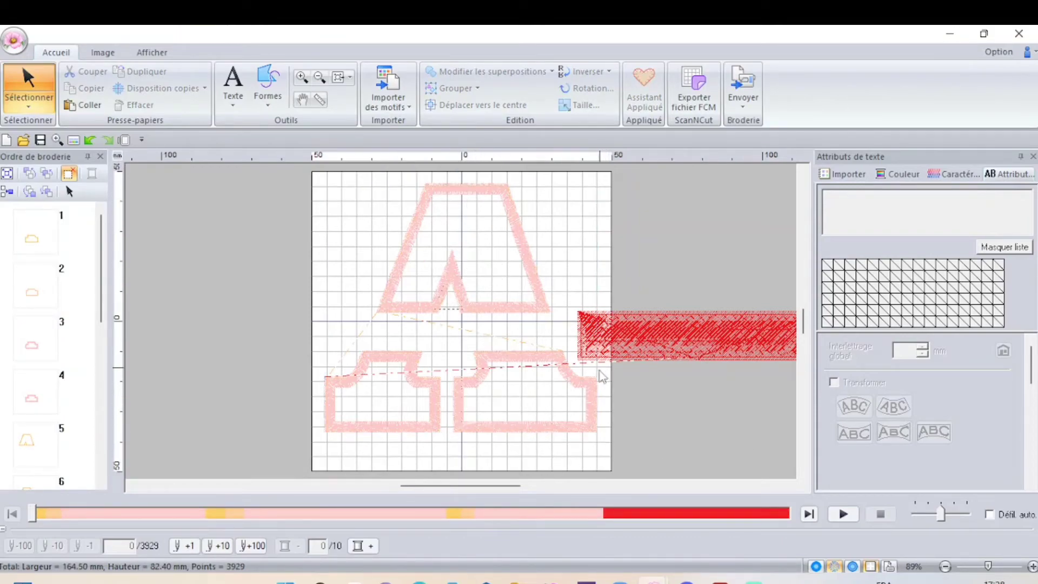
Add a text object with the person's first name in Serif 03, size 10, in the gap across the letter.
click(234, 102)
click(233, 145)
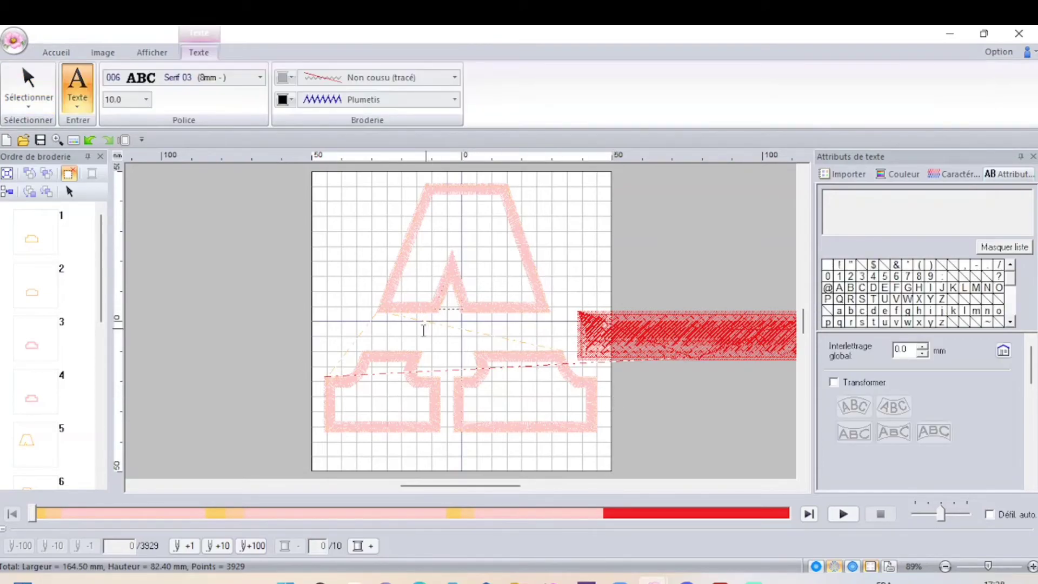
click(383, 331)
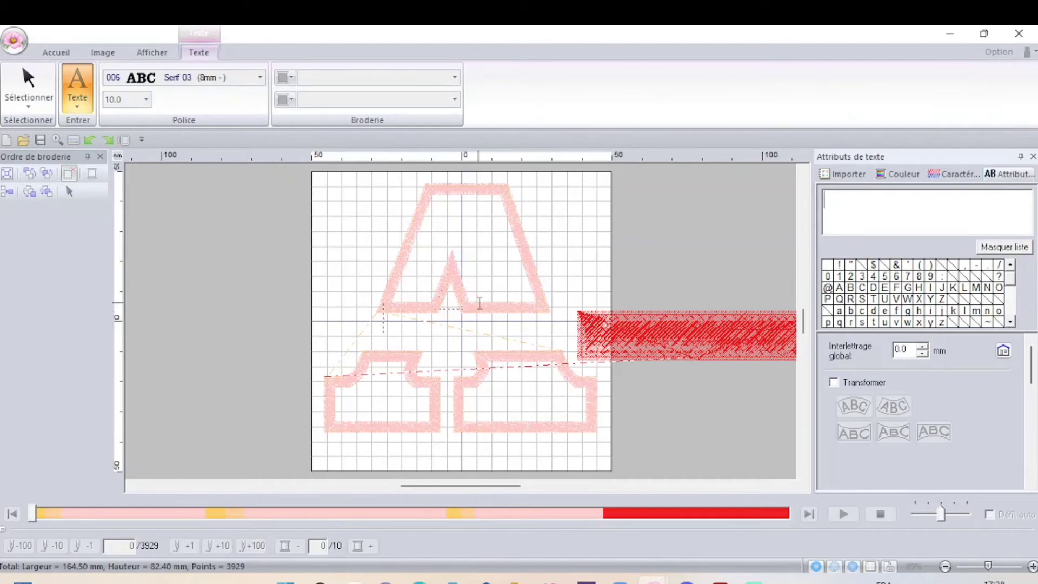
text(Abi)
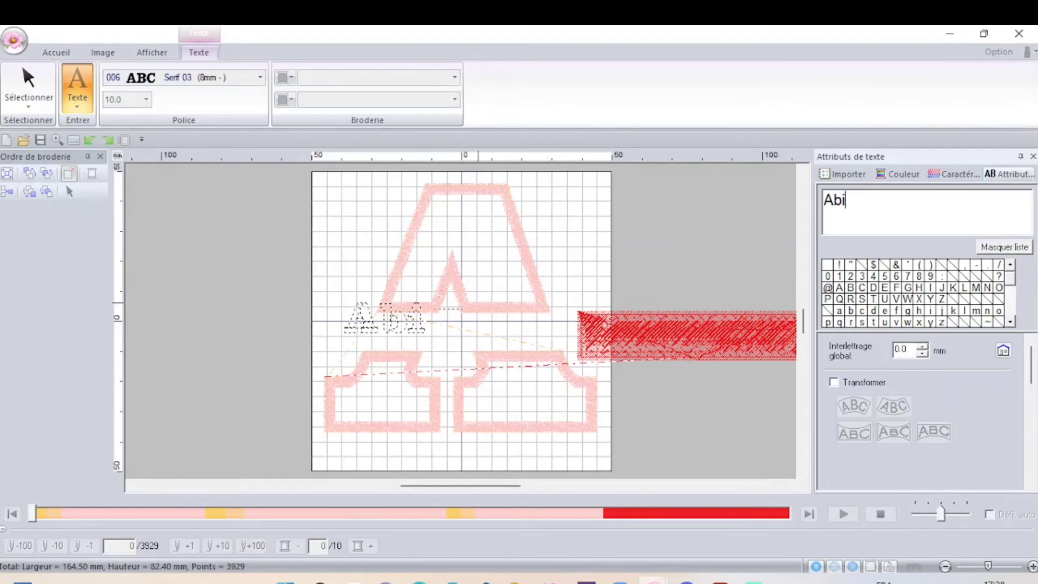
text(gail)
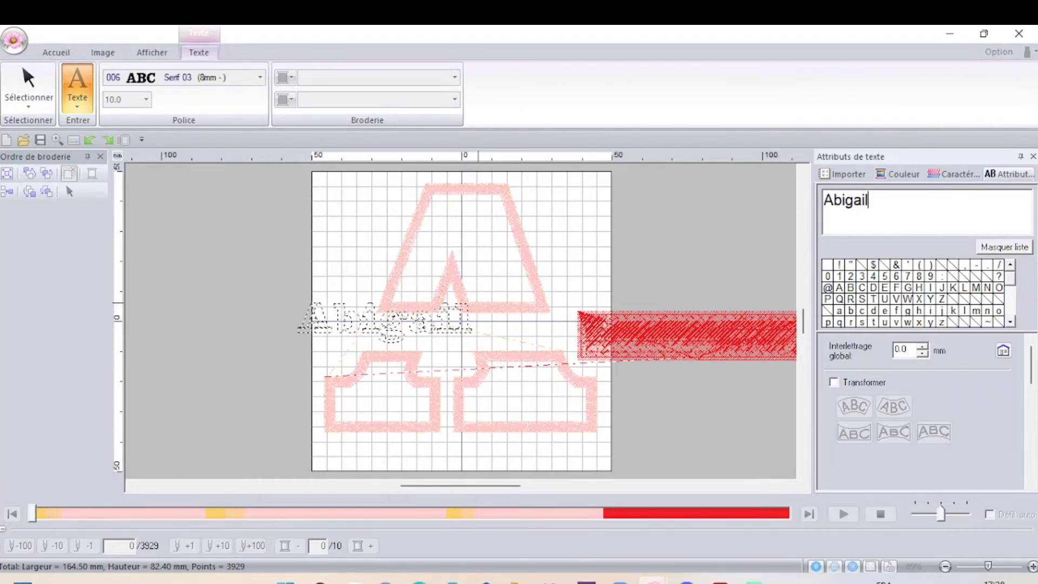
key(Return)
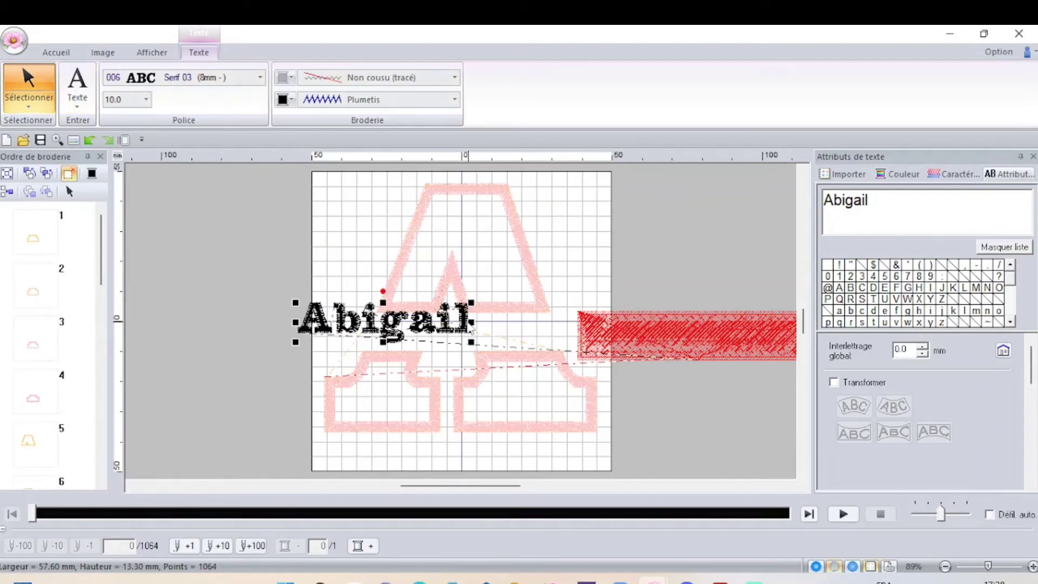
Reduce the name text to size 9.5 and centre it in the gap between the letter's upper and lower pieces.
drag(439, 316, 532, 331)
drag(543, 317, 462, 335)
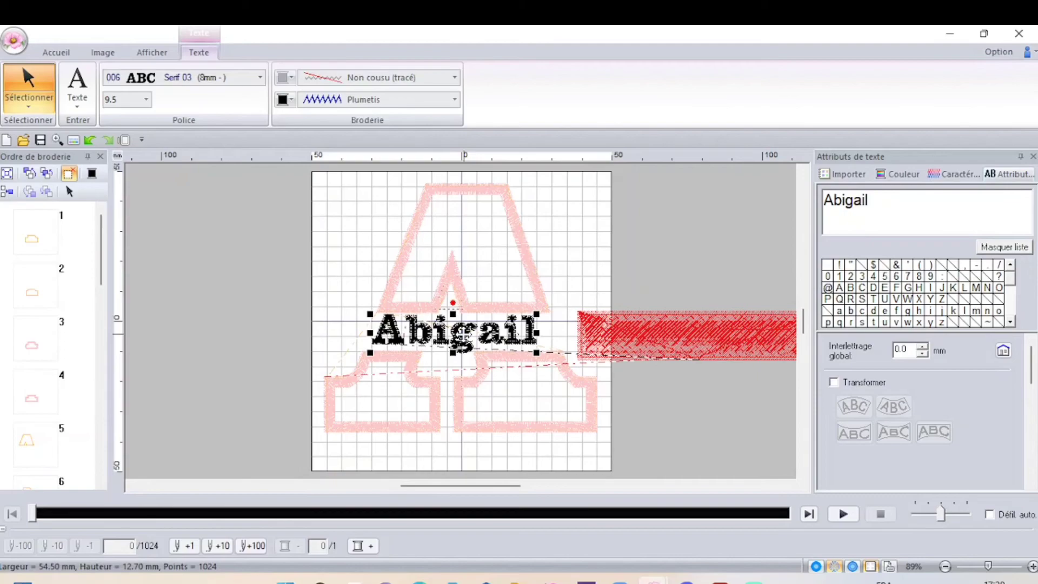
drag(532, 324, 534, 326)
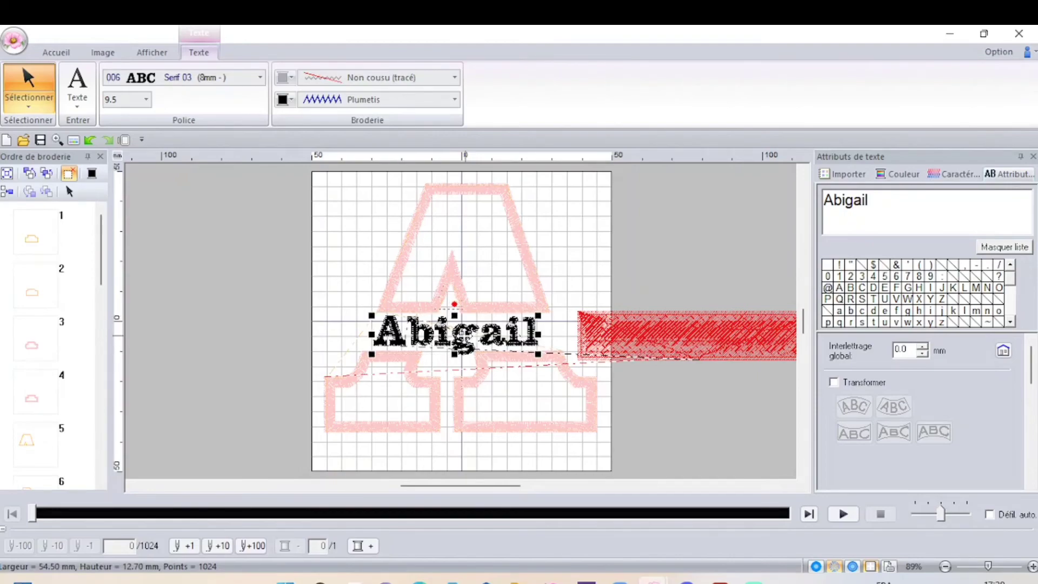
Move the red rectangle farther to the lower right, well clear of the embroidery area.
click(333, 301)
drag(666, 339, 788, 405)
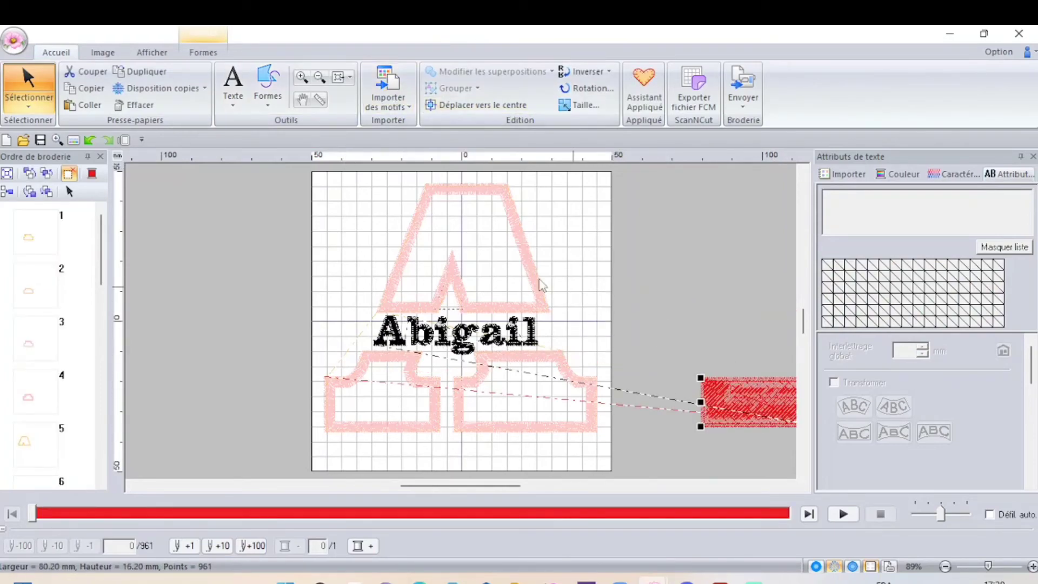